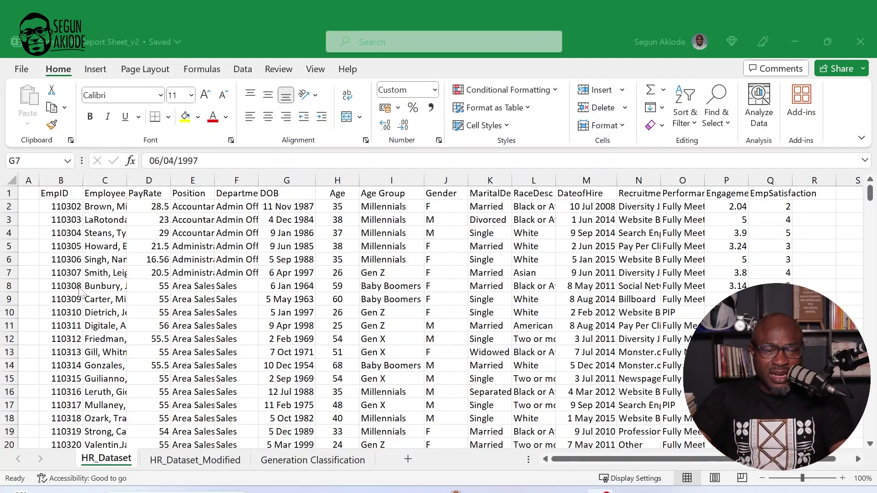
pyautogui.moveTo(196, 429)
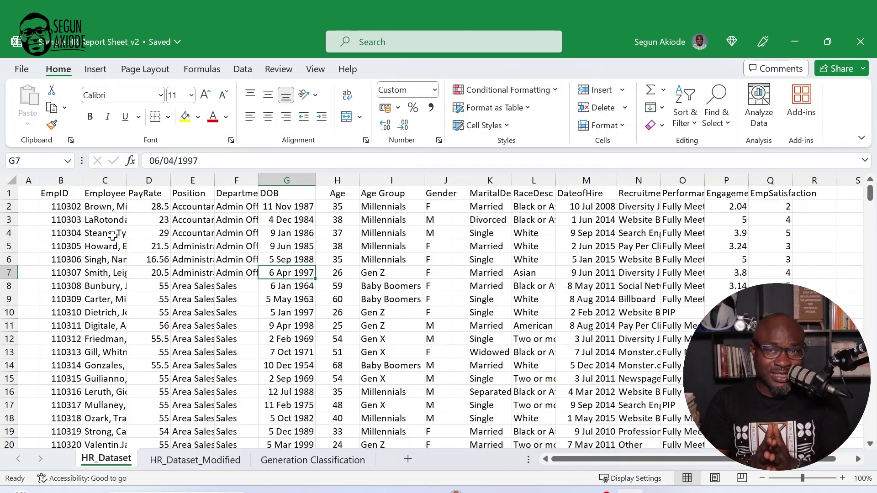
pyautogui.click(77, 217)
pyautogui.moveTo(67, 191); pyautogui.dragTo(778, 206)
pyautogui.click(114, 244)
pyautogui.click(68, 193)
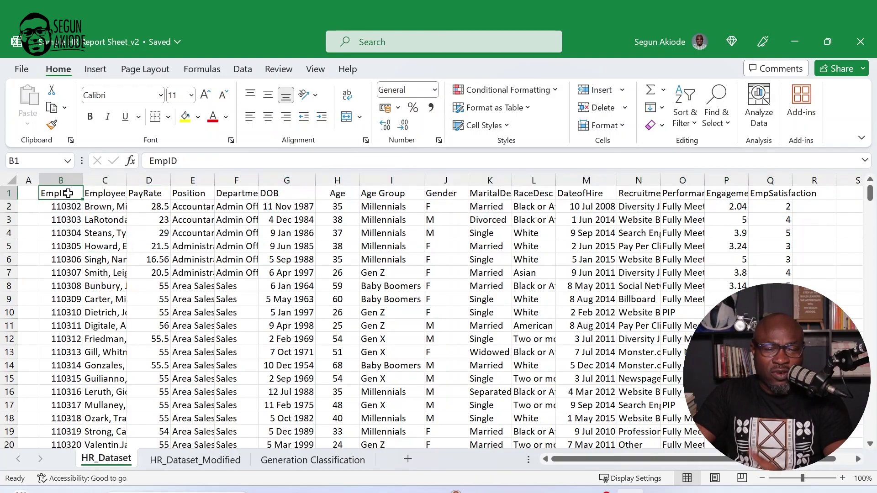
pyautogui.click(122, 194)
pyautogui.click(146, 194)
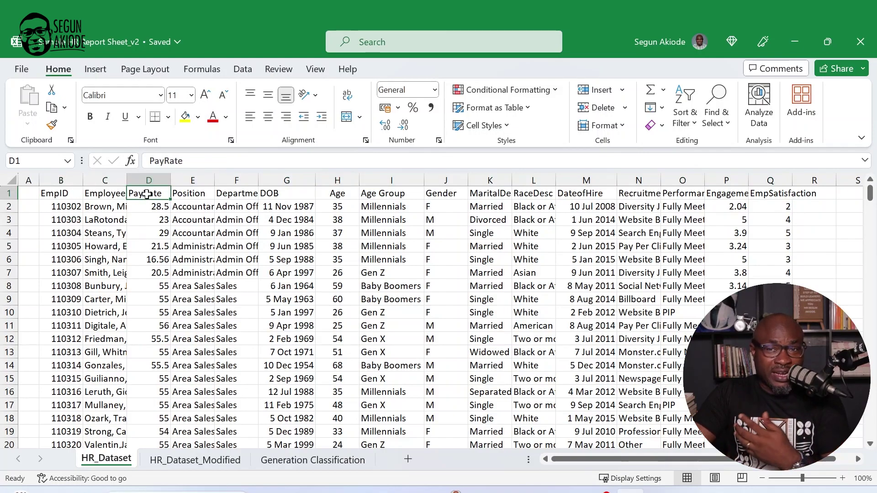
pyautogui.click(195, 193)
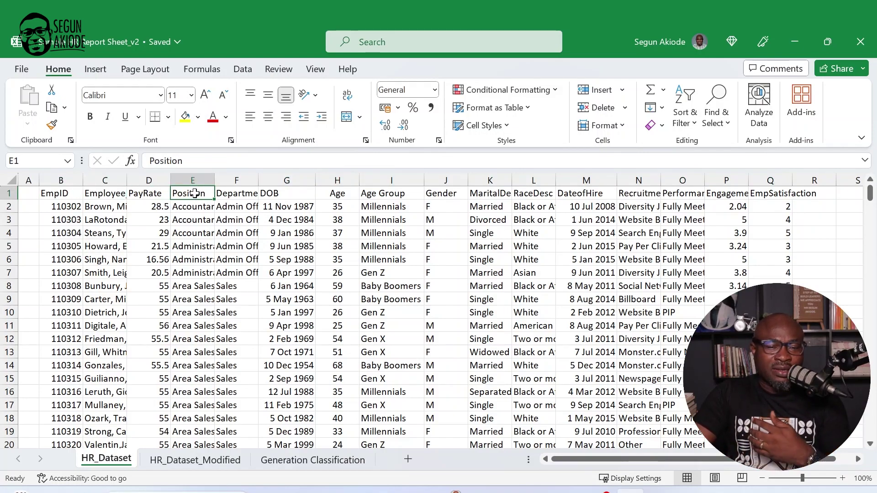
pyautogui.click(242, 193)
pyautogui.click(272, 195)
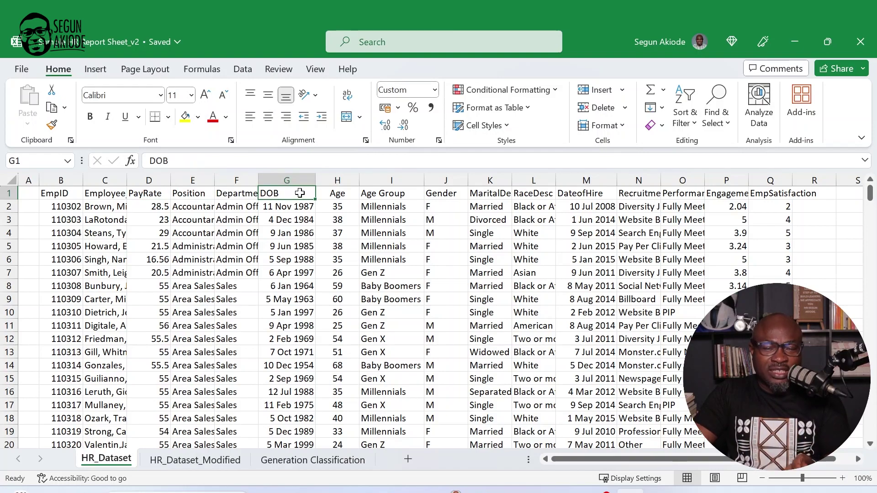
pyautogui.click(348, 192)
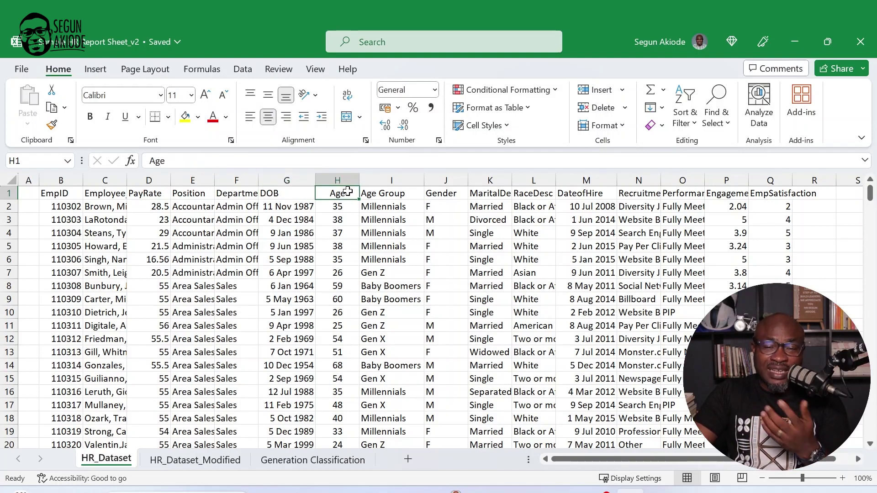
pyautogui.click(376, 194)
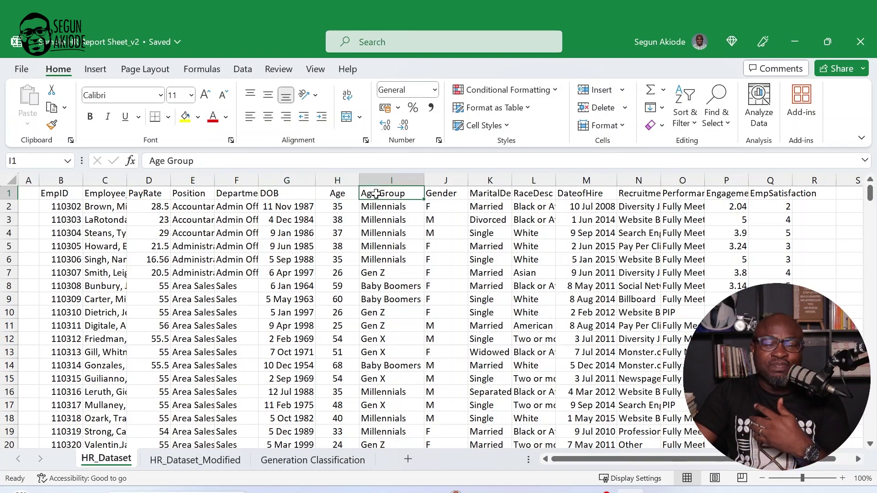
pyautogui.click(453, 194)
pyautogui.click(490, 194)
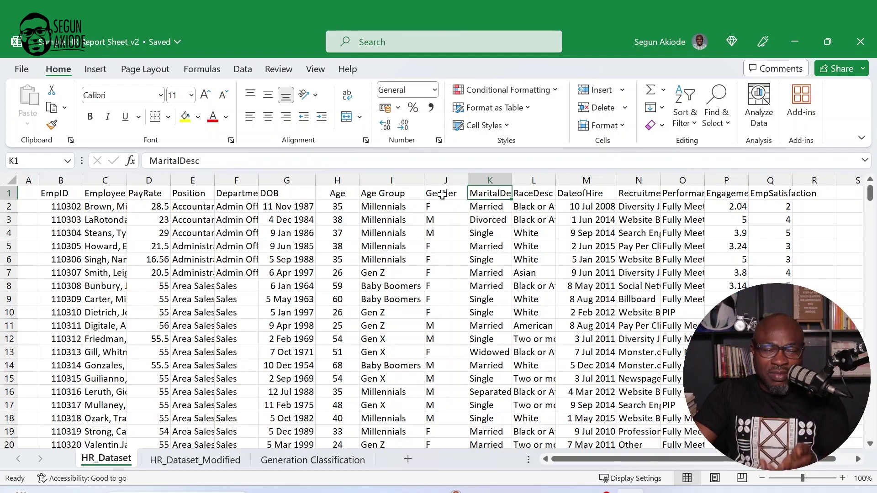
pyautogui.click(394, 195)
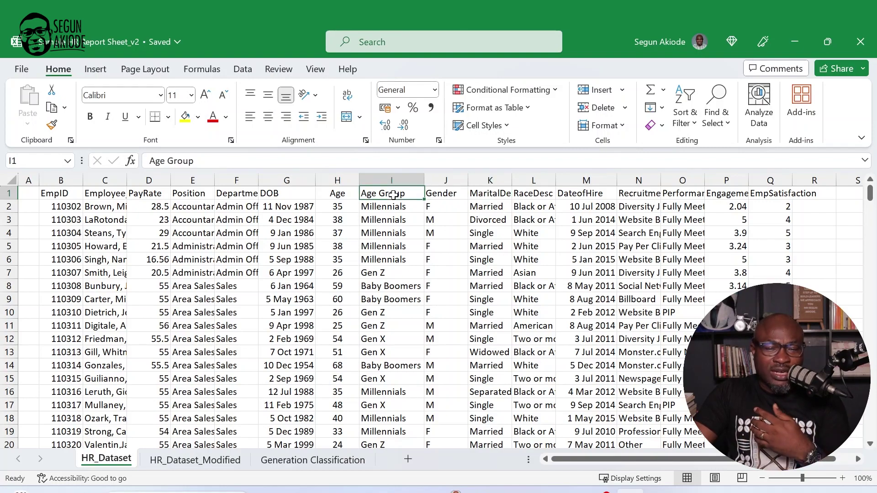
pyautogui.click(288, 462)
pyautogui.click(293, 322)
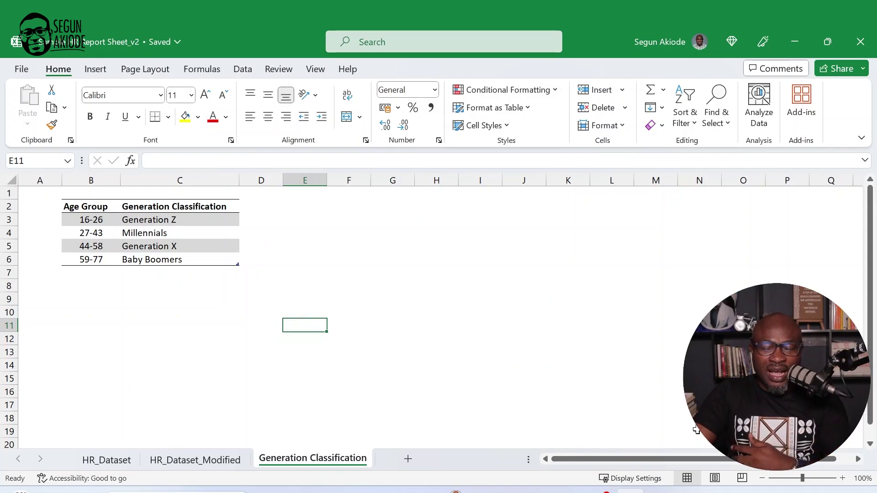
pyautogui.click(843, 478)
pyautogui.click(843, 478)
pyautogui.click(616, 376)
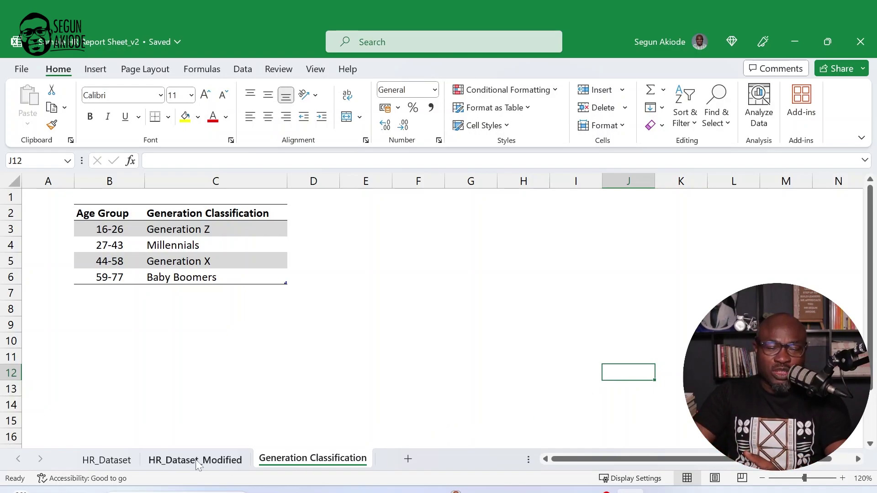
pyautogui.click(106, 459)
pyautogui.click(330, 361)
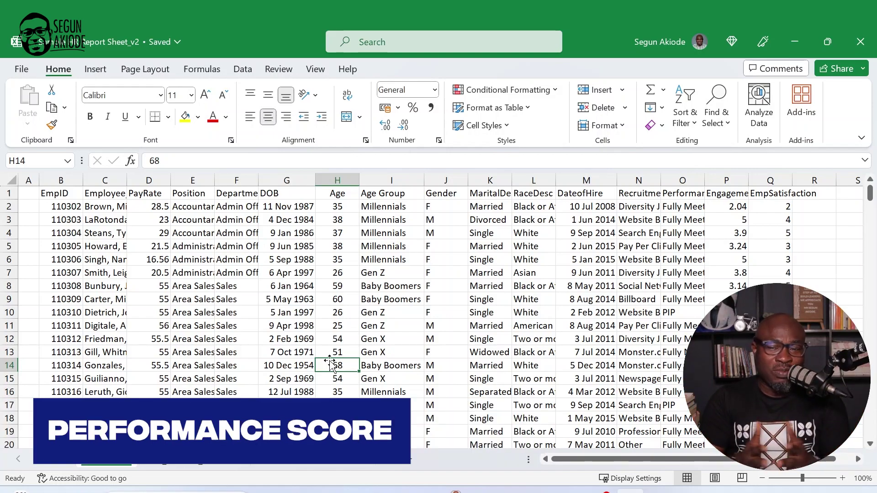
# AutoFit column O (PerformanceScore) and column N (RecruitmentSource) so entries like 'Search Engine - Google Bing Yahoo' show in full.
pyautogui.click(679, 193)
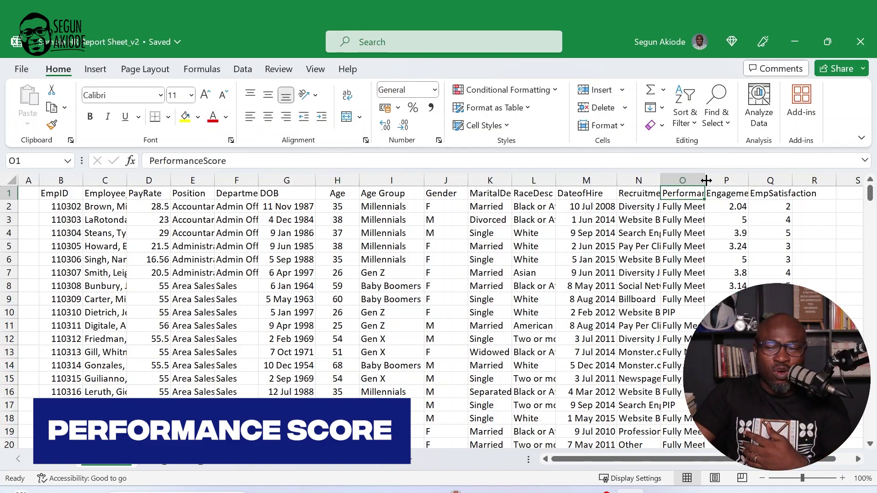
pyautogui.doubleClick(705, 180)
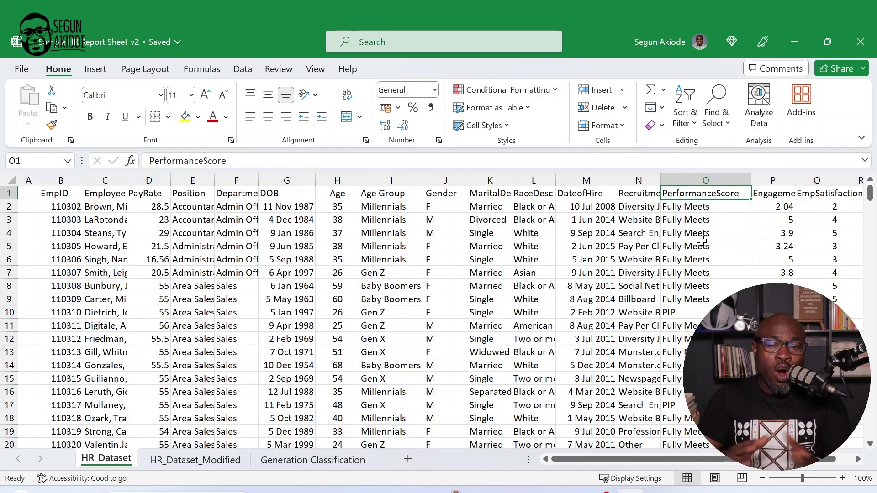
pyautogui.doubleClick(662, 183)
pyautogui.click(659, 218)
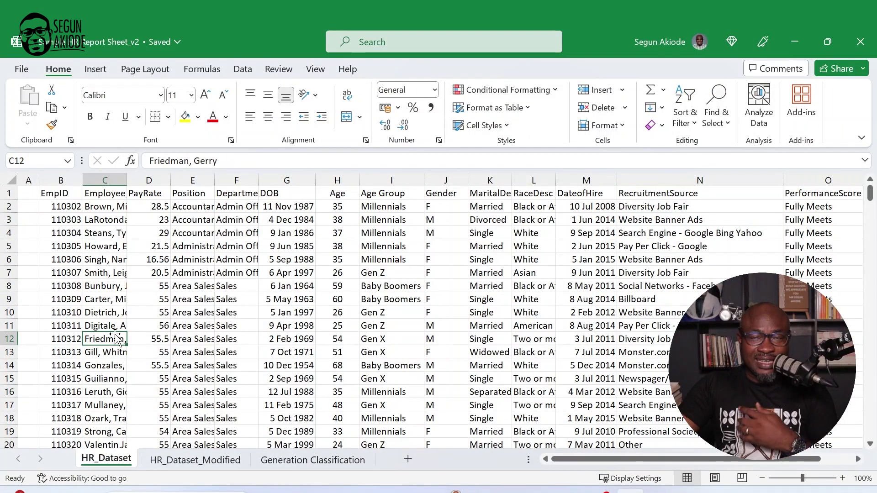
# On HR_Dataset_Modified, review the EmpID, Employee_Name, PayRate, Position and Age Group columns of the employee table.
pyautogui.click(185, 460)
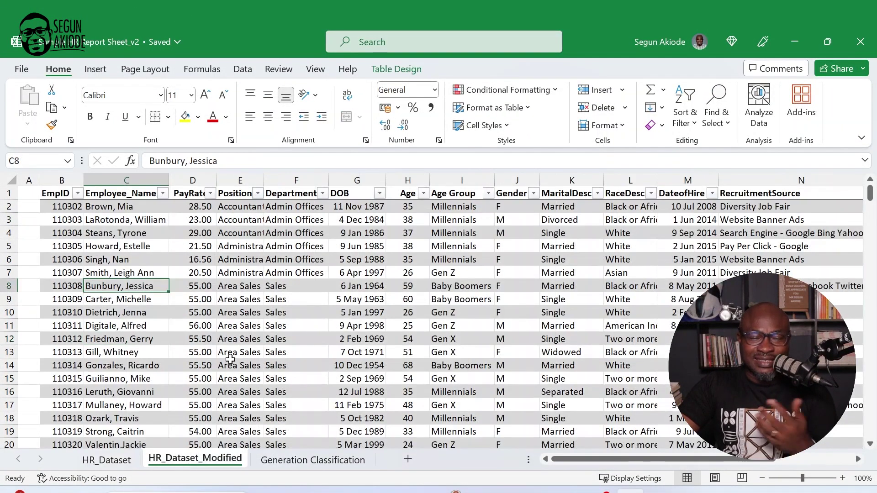
pyautogui.click(230, 364)
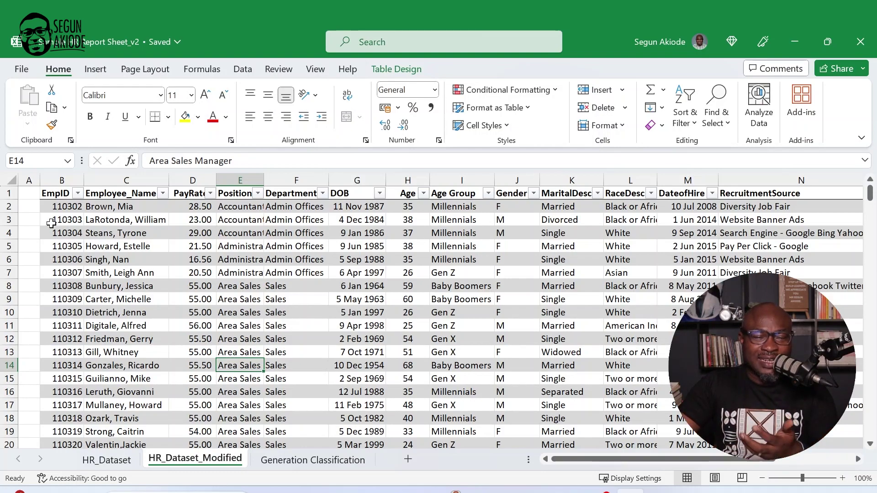
pyautogui.click(69, 204)
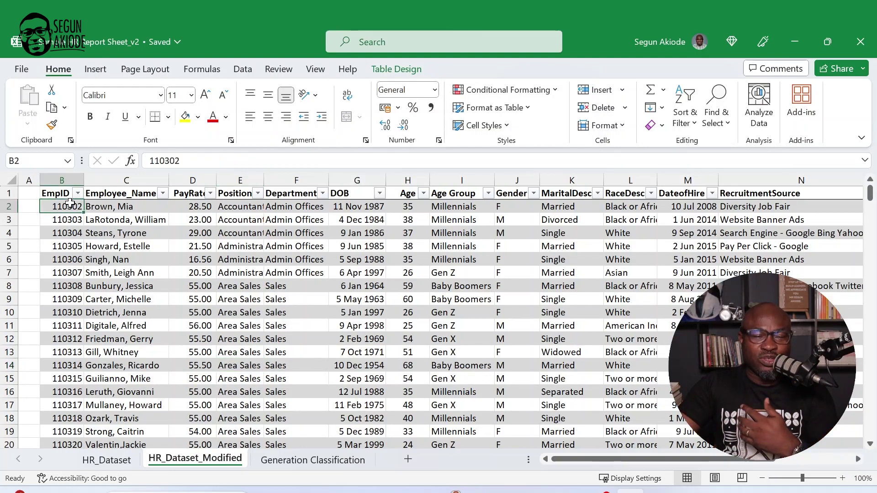
pyautogui.click(60, 192)
pyautogui.click(134, 192)
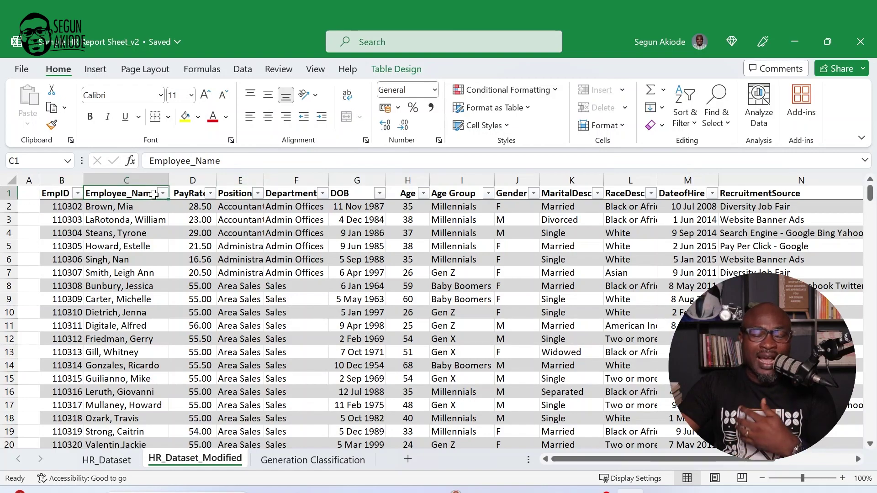
pyautogui.click(195, 192)
pyautogui.click(231, 194)
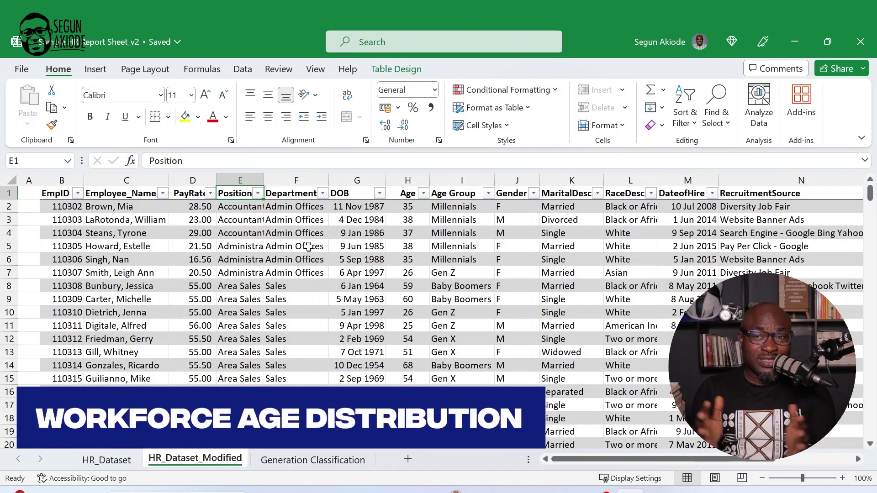
pyautogui.click(452, 211)
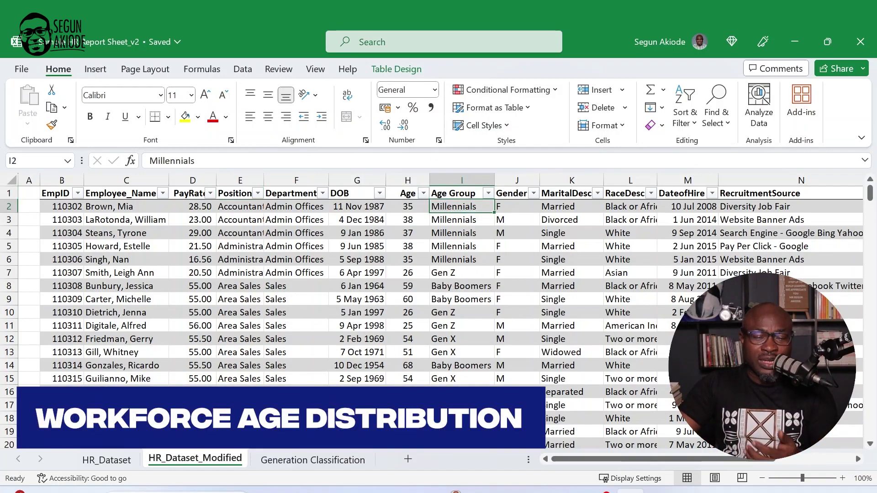
# Check the Generation Classification sheet, then return to the table and show its Table Design options.
pyautogui.click(328, 464)
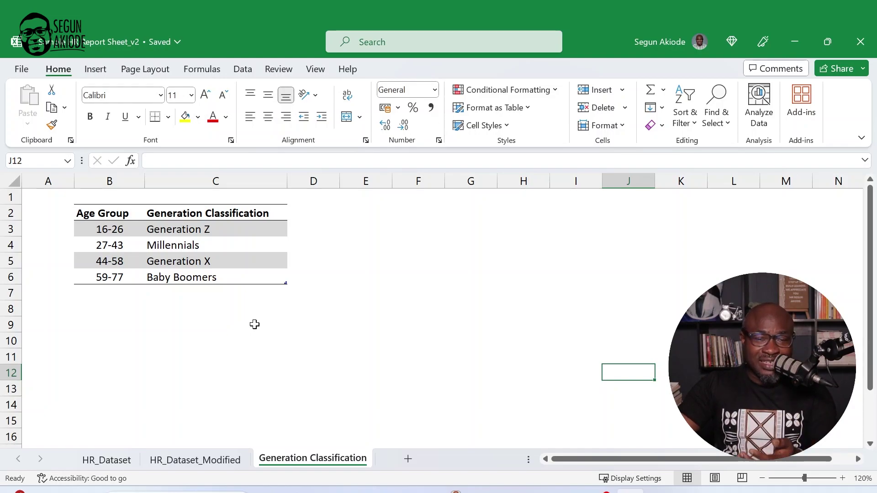
pyautogui.click(199, 461)
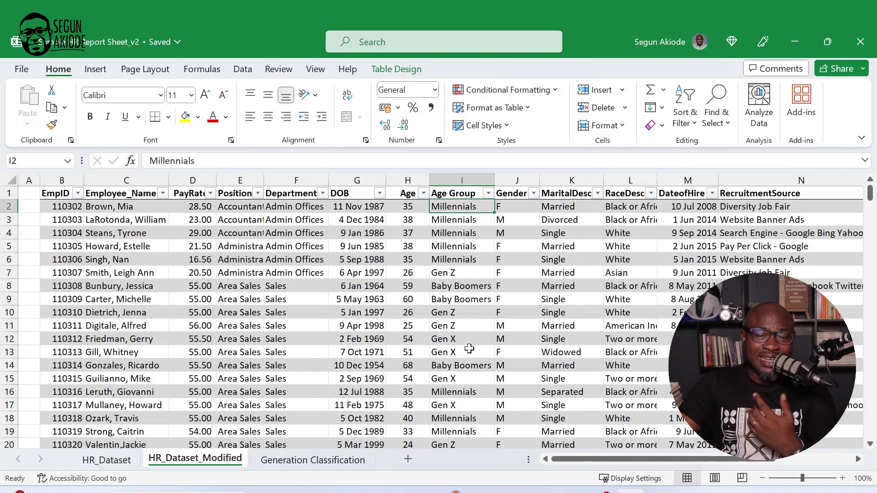
pyautogui.click(439, 300)
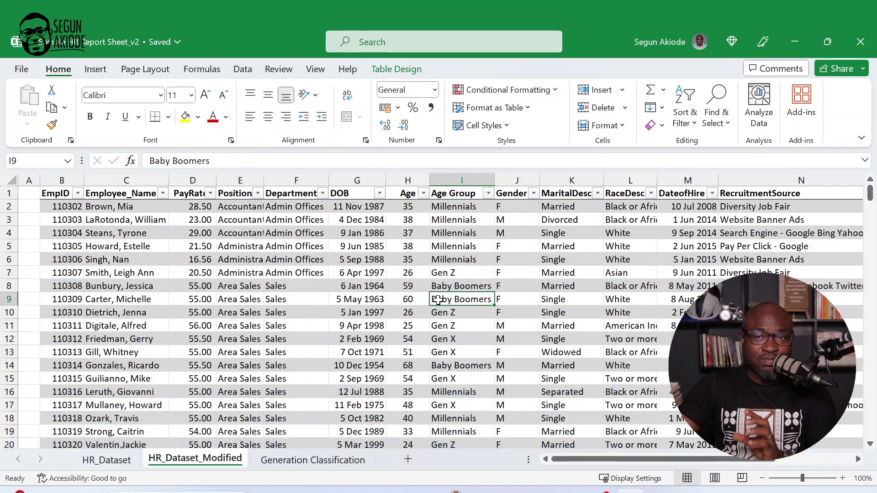
pyautogui.click(381, 70)
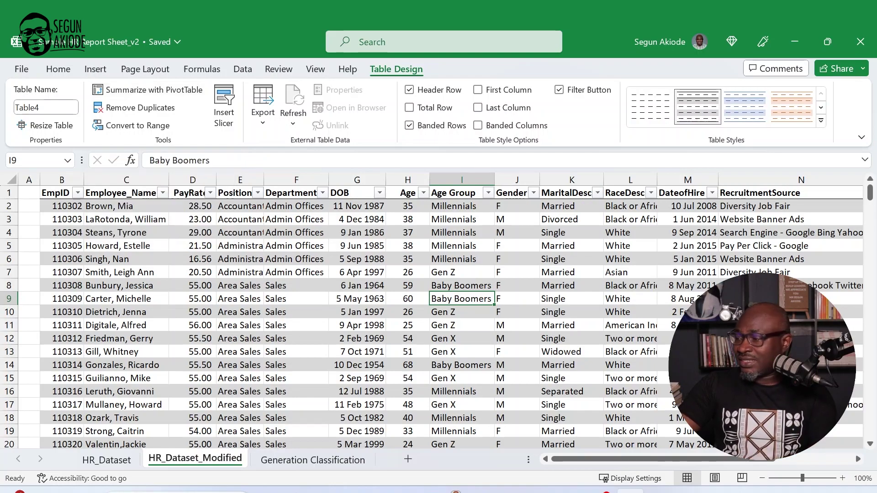
# Use Summarize with PivotTable to build PivotTable1 from Table4 on a new worksheet.
pyautogui.click(146, 90)
pyautogui.moveTo(565, 243); pyautogui.dragTo(370, 206)
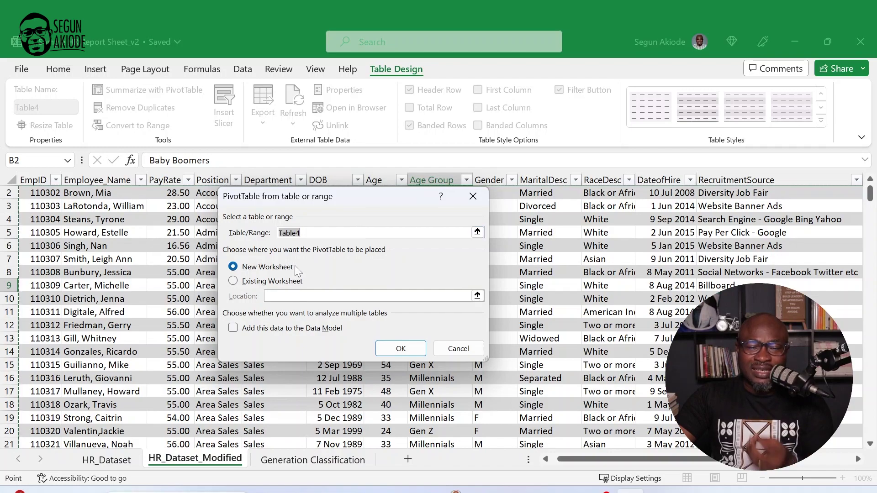
pyautogui.click(401, 349)
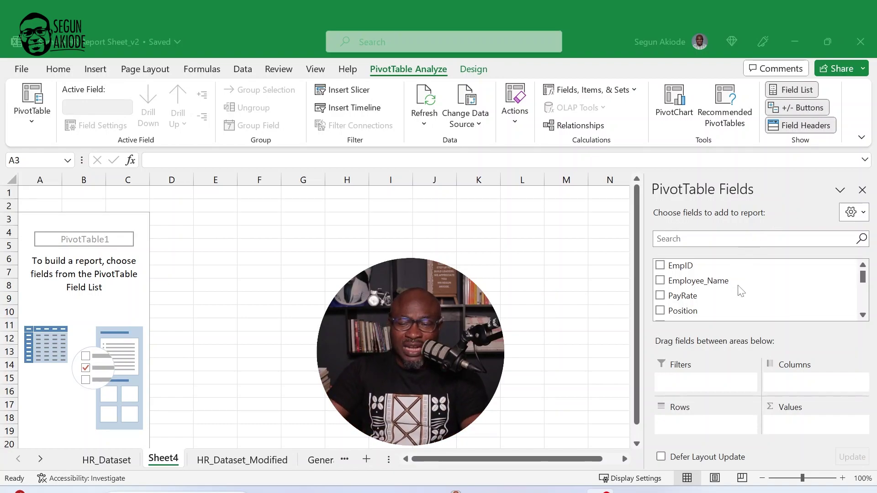
# Put Age Group in Rows and Values to count employees per group (total 310), then close the field list.
pyautogui.click(863, 315)
pyautogui.click(862, 315)
pyautogui.click(862, 316)
pyautogui.click(863, 316)
pyautogui.click(862, 315)
pyautogui.moveTo(703, 284); pyautogui.dragTo(701, 426)
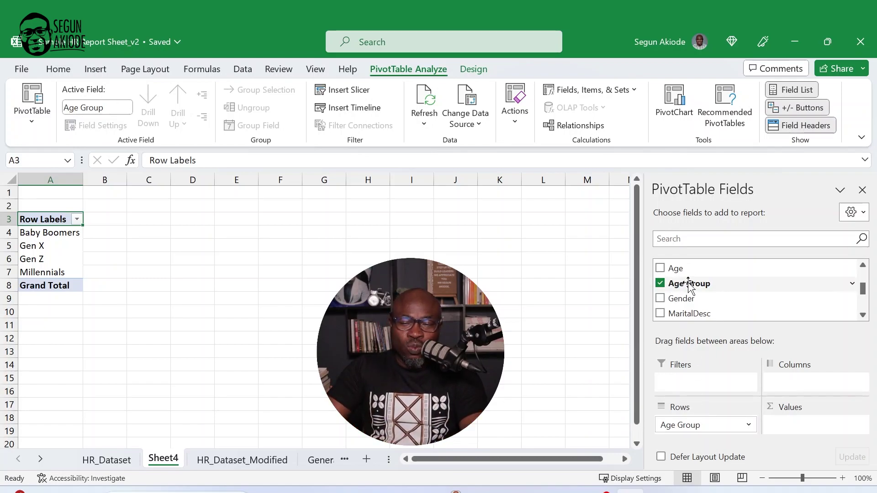
pyautogui.moveTo(689, 287); pyautogui.dragTo(806, 427)
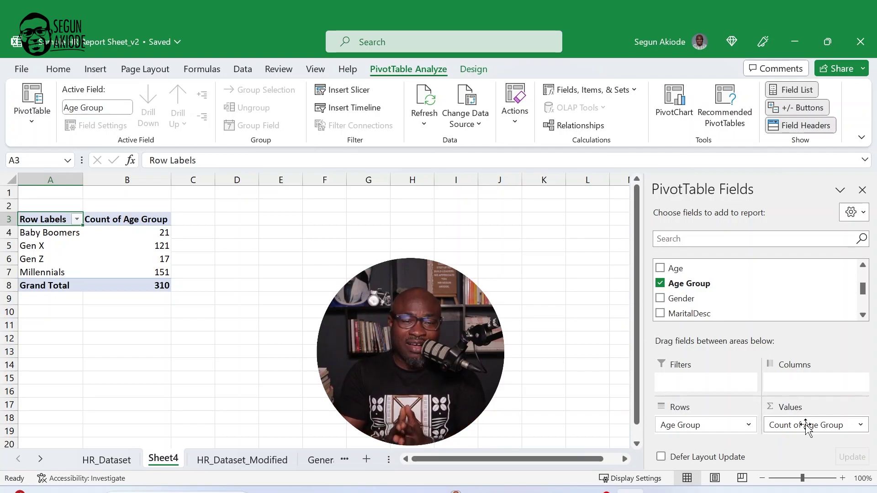
pyautogui.click(543, 405)
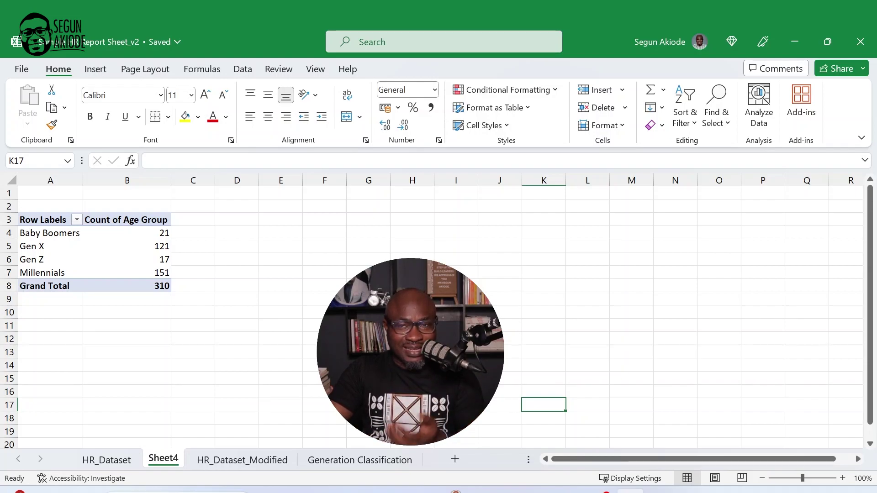
# Insert a clustered column PivotChart of the age counts, placed and enlarged beside the pivot table.
pyautogui.click(55, 248)
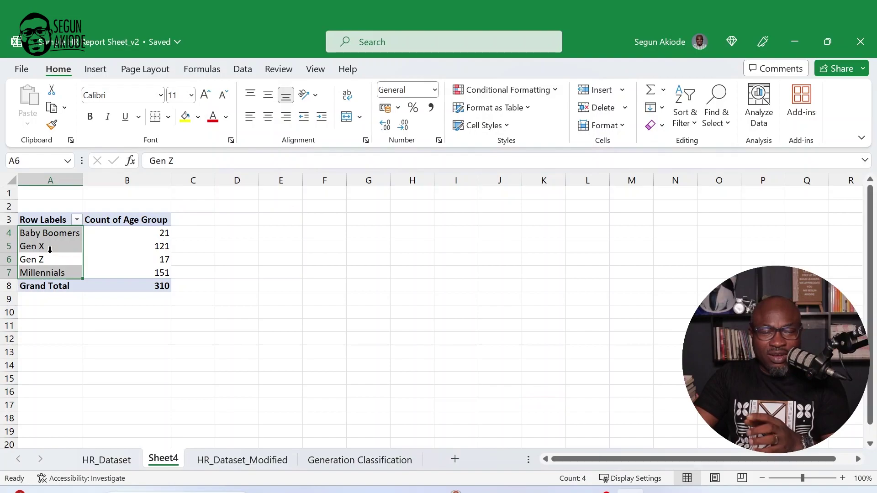
pyautogui.click(57, 249)
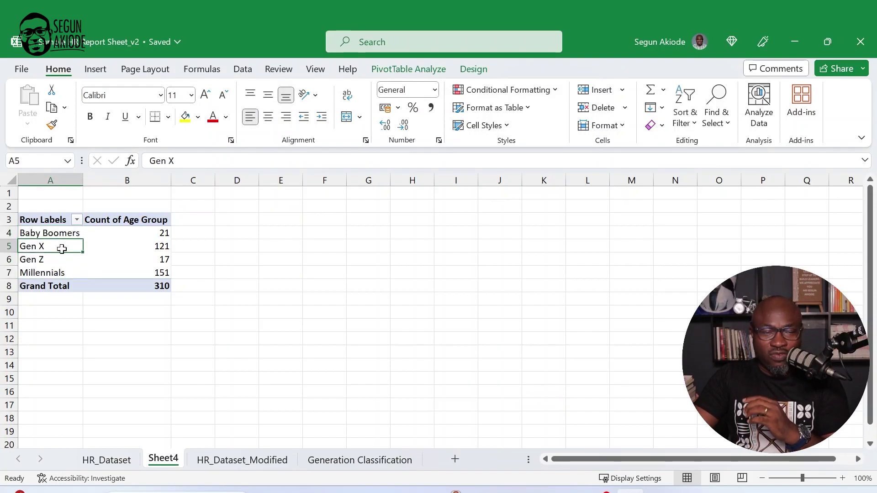
pyautogui.click(411, 70)
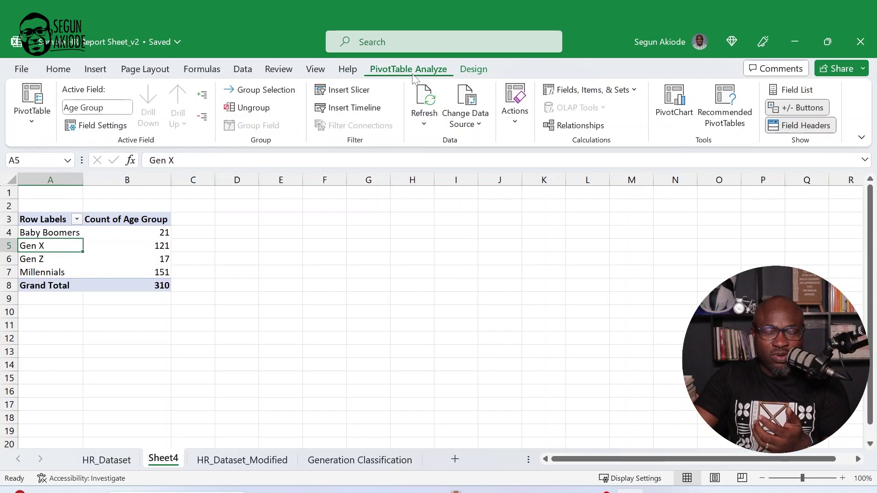
pyautogui.click(672, 98)
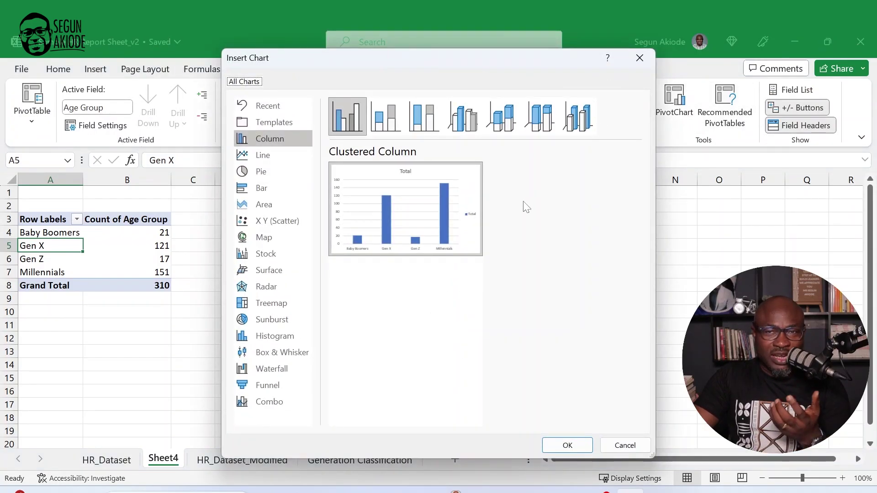
pyautogui.click(567, 445)
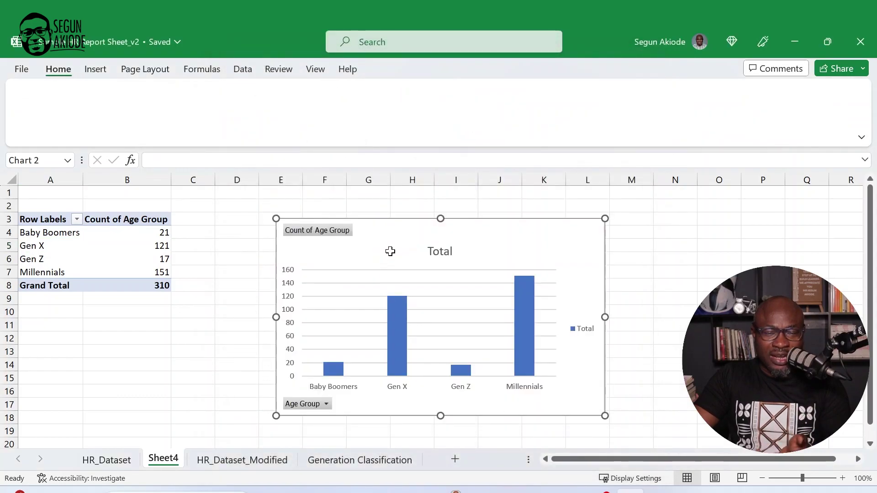
pyautogui.moveTo(400, 231); pyautogui.dragTo(305, 206)
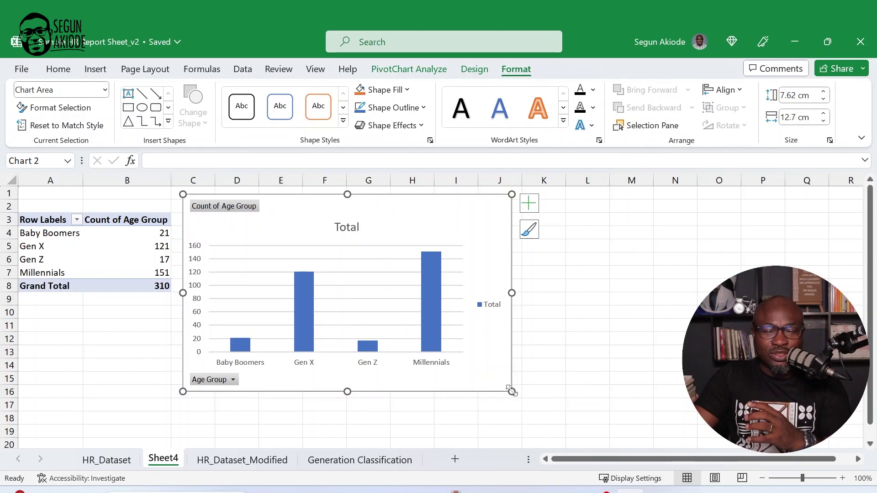
pyautogui.moveTo(510, 391); pyautogui.dragTo(534, 413)
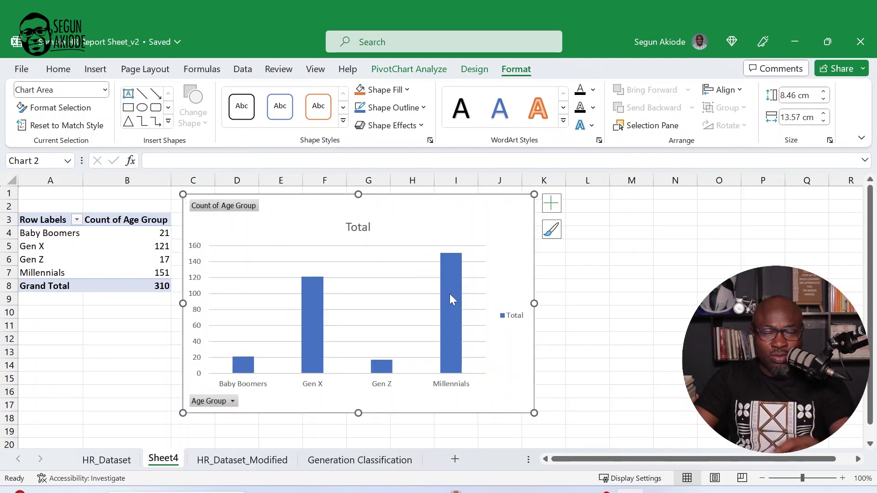
# Remove the chart's Total legend and hide all its field buttons.
pyautogui.click(516, 322)
pyautogui.press('Delete')
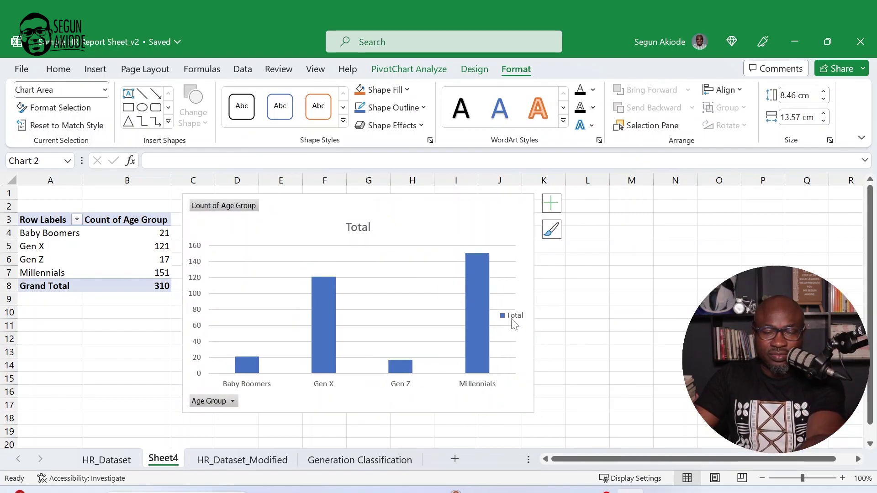
pyautogui.rightClick(208, 209)
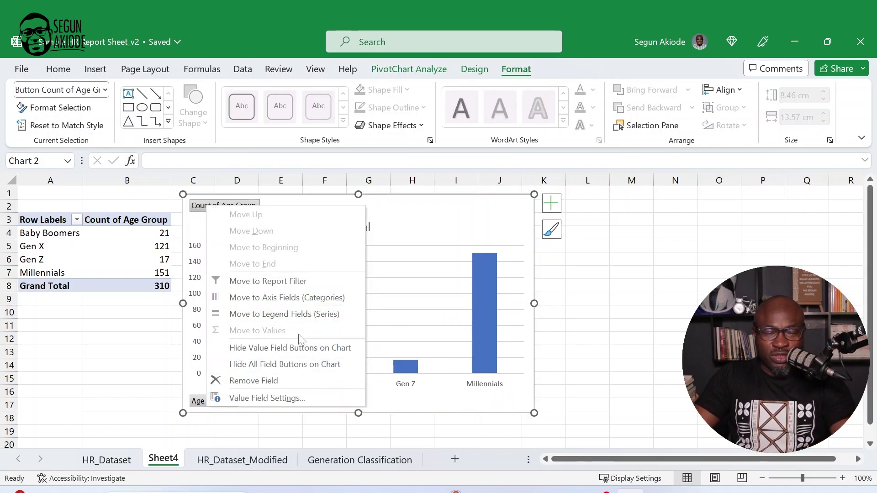
pyautogui.click(291, 365)
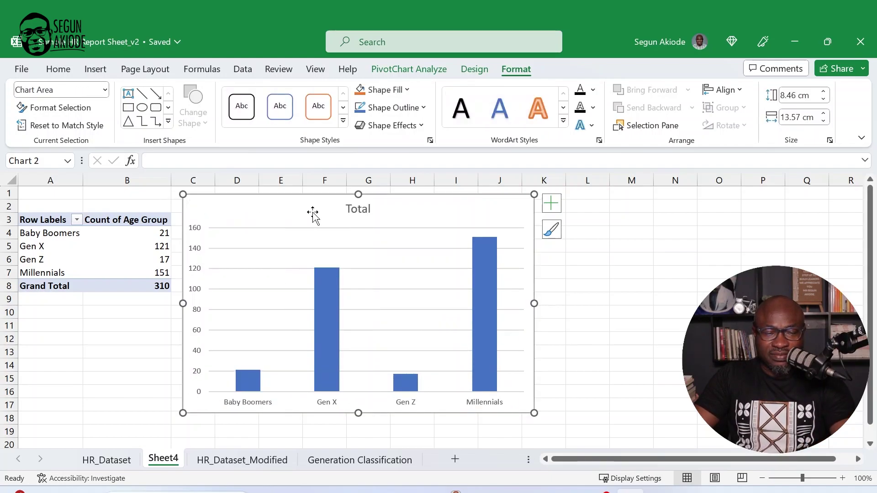
# Retitle the chart 'Worforce Age Distribution'.
pyautogui.doubleClick(358, 209)
pyautogui.click(354, 208)
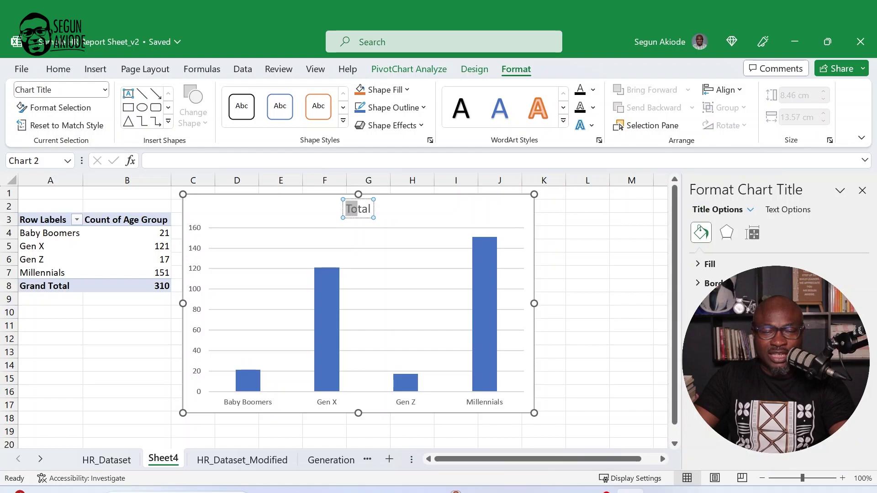
pyautogui.write('Wor')
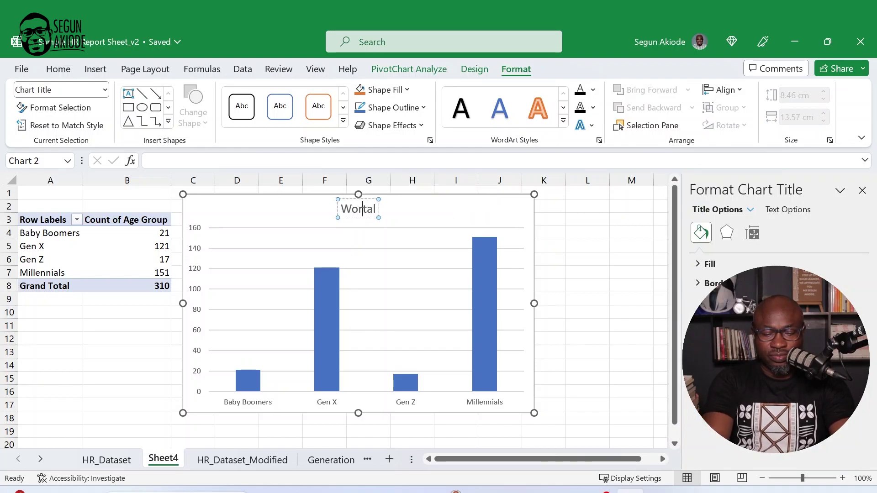
pyautogui.write('force A')
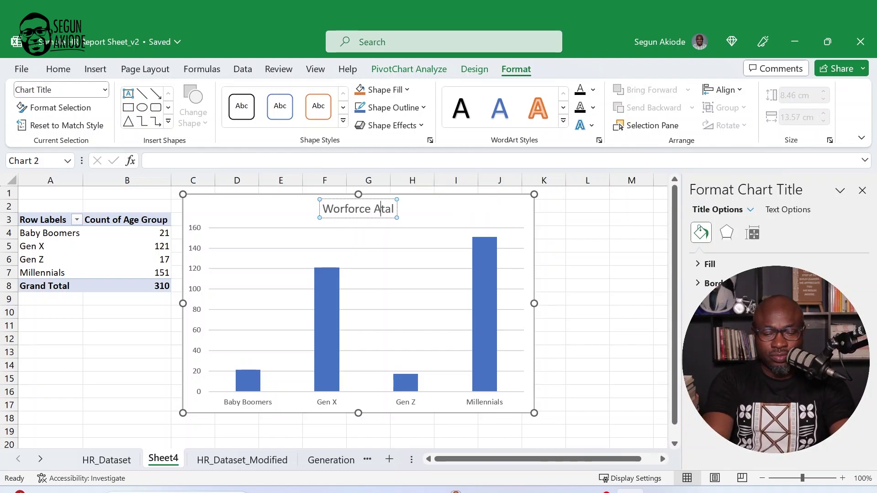
pyautogui.write('ge Dis')
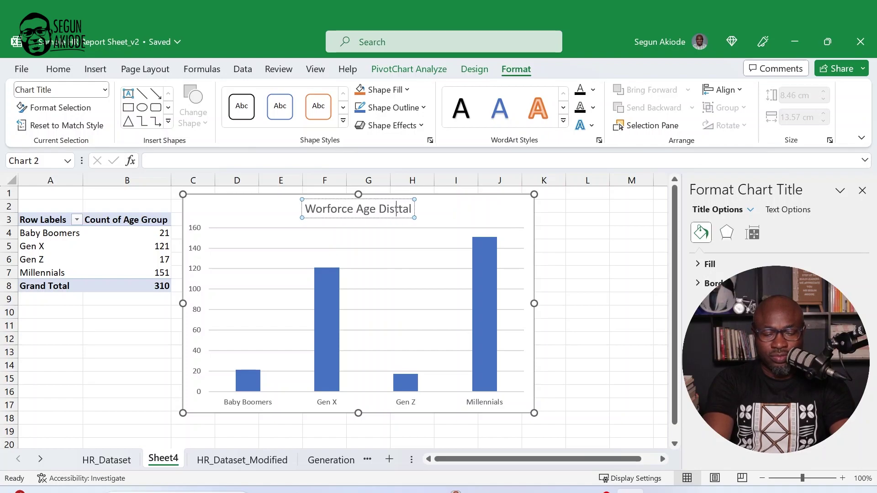
pyautogui.write('tribution')
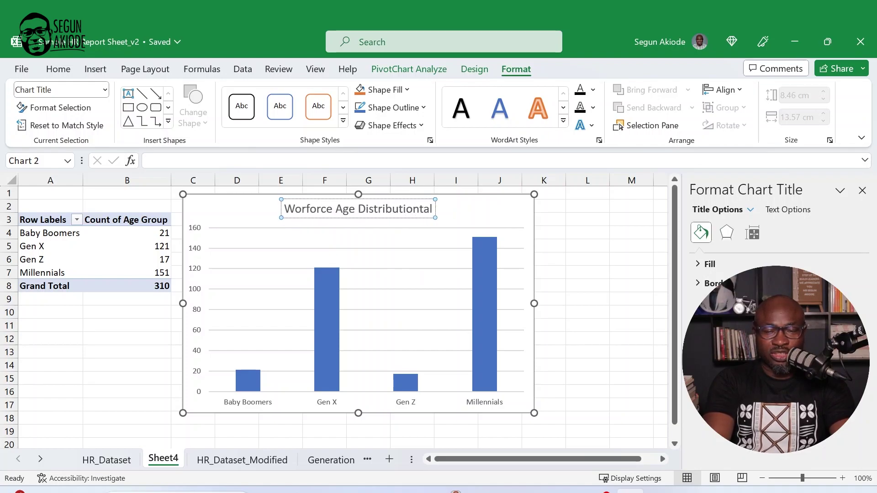
pyautogui.press('Delete')
pyautogui.press('Delete')
pyautogui.press('Delete')
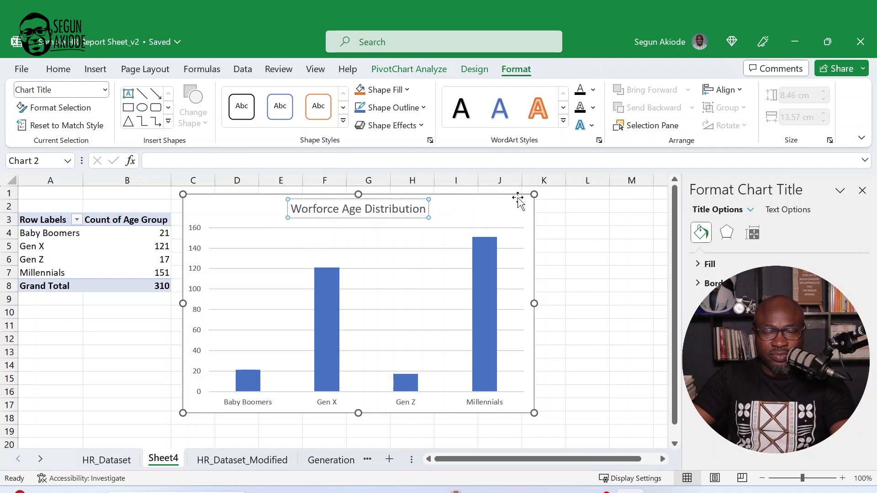
# Add data labels showing 21, 121, 17 and 151 above the columns, then deselect the chart.
pyautogui.click(508, 210)
pyautogui.click(551, 204)
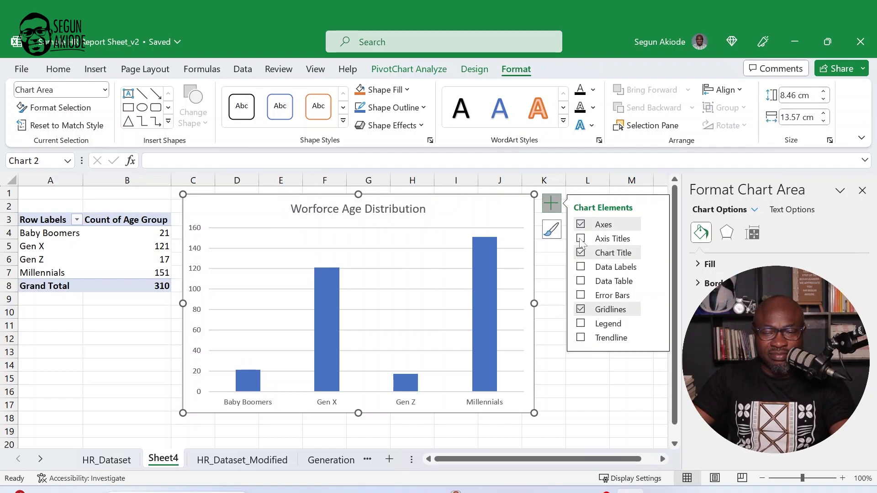
pyautogui.click(581, 267)
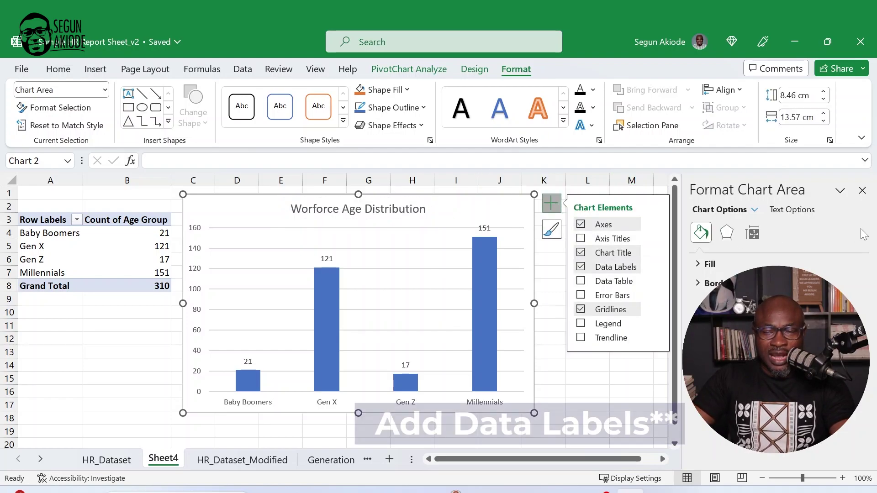
pyautogui.click(862, 190)
pyautogui.click(616, 390)
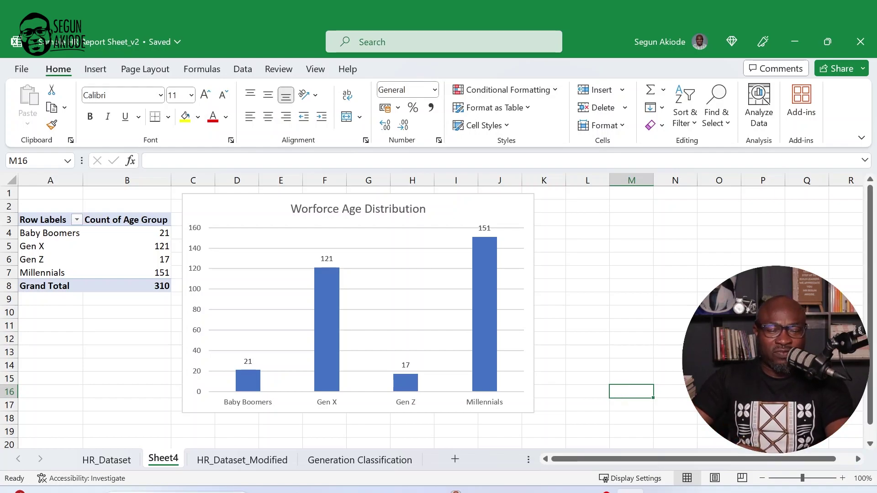
# Rename Sheet4 to 'Age'.
pyautogui.rightClick(163, 459)
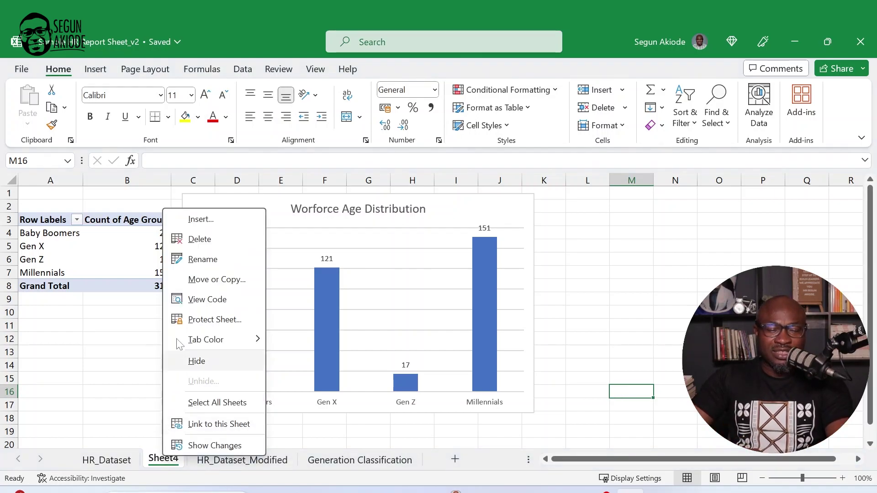
pyautogui.click(201, 259)
pyautogui.write('Age')
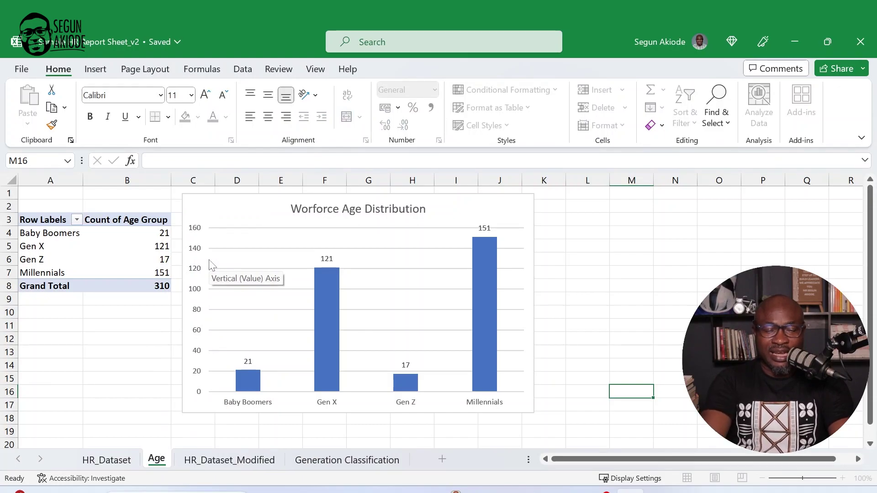
pyautogui.click(147, 355)
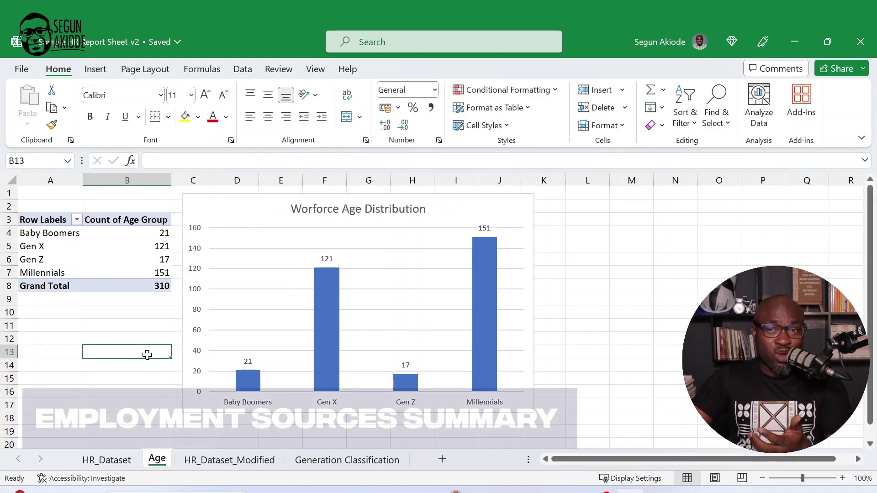
# On HR_Dataset_Modified, review the RecruitmentSource filter list and close it without changes.
pyautogui.click(199, 461)
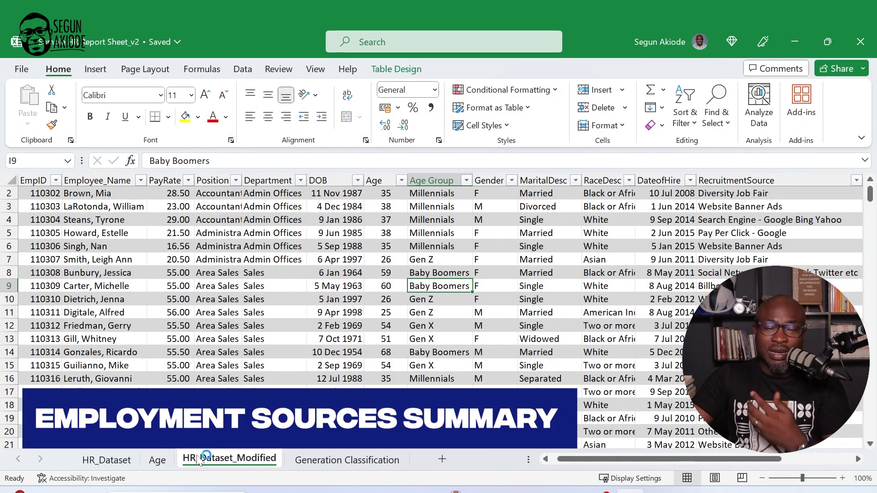
pyautogui.click(741, 218)
pyautogui.scroll(1, 741, 218)
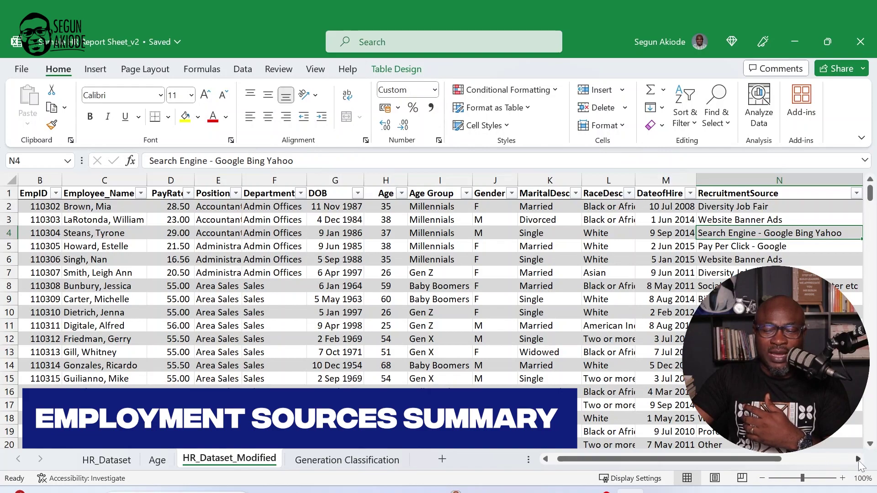
pyautogui.click(858, 459)
pyautogui.click(857, 459)
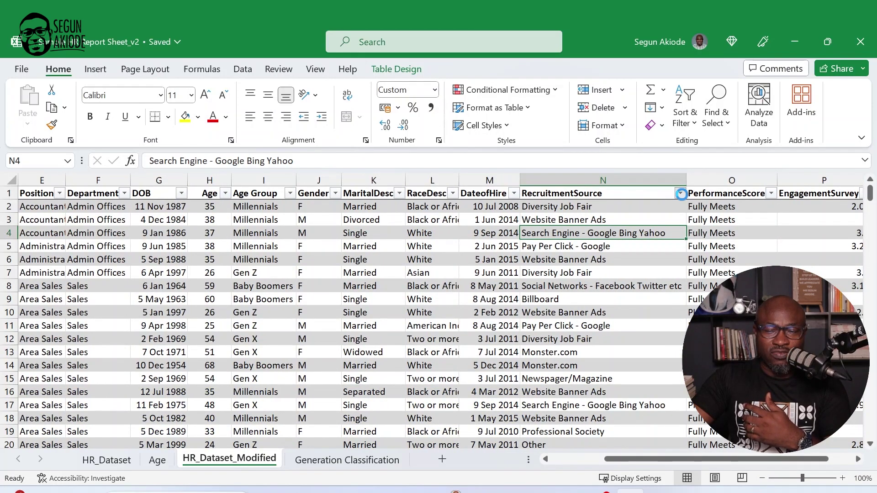
pyautogui.click(681, 194)
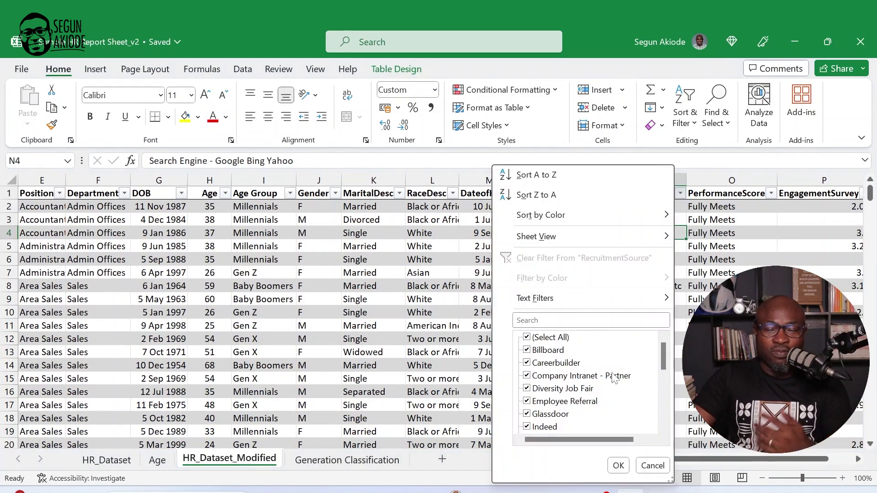
pyautogui.moveTo(664, 363); pyautogui.dragTo(675, 415)
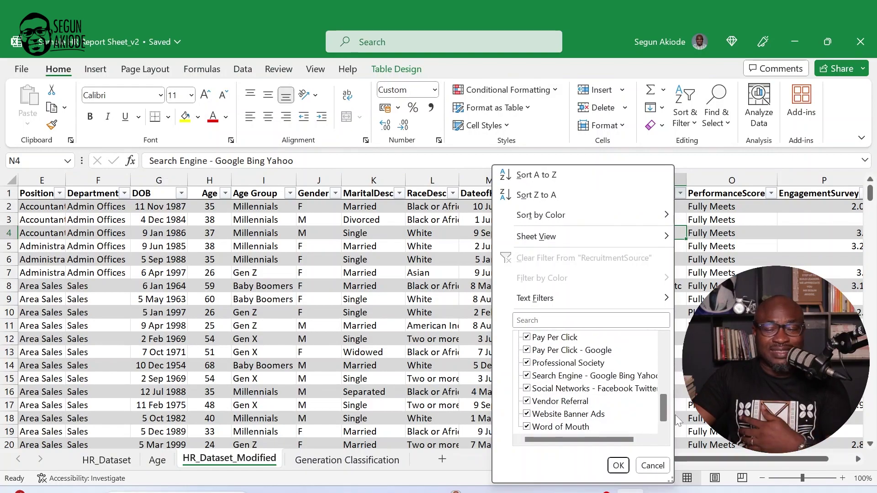
pyautogui.click(618, 466)
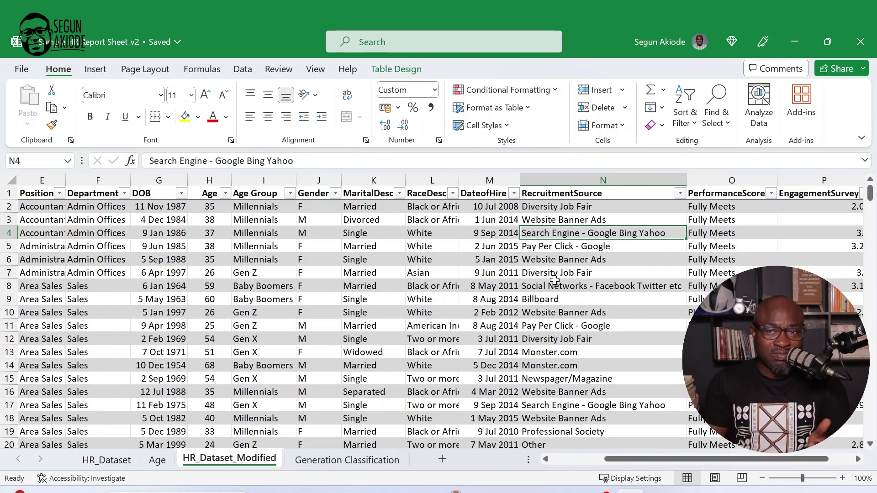
# Create PivotTable2 from Table4 on a new worksheet via Summarize with PivotTable.
pyautogui.click(316, 287)
pyautogui.click(396, 69)
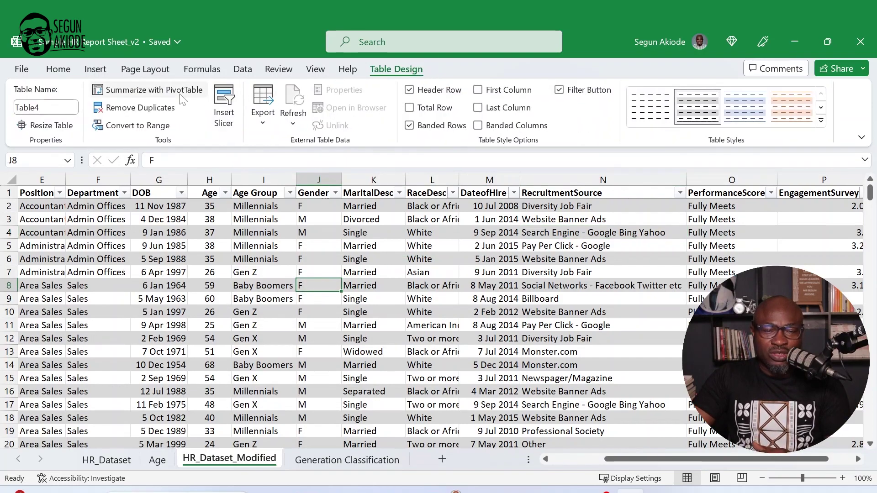
pyautogui.click(154, 90)
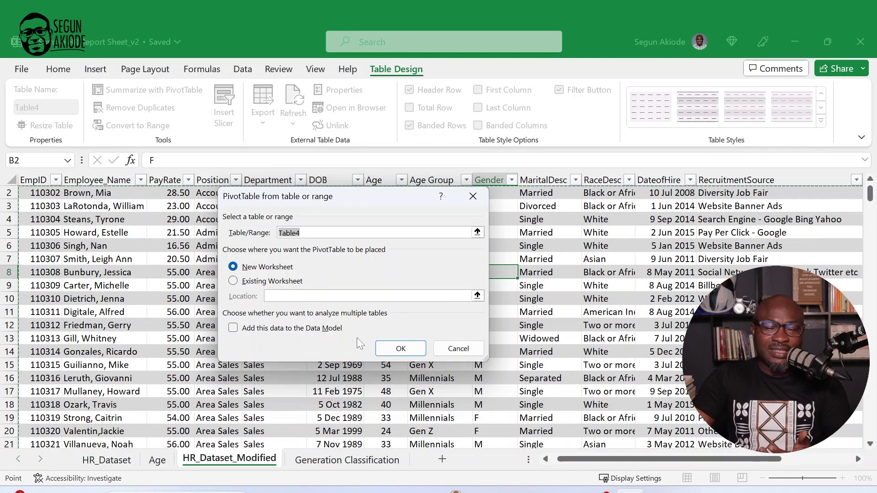
pyautogui.click(400, 348)
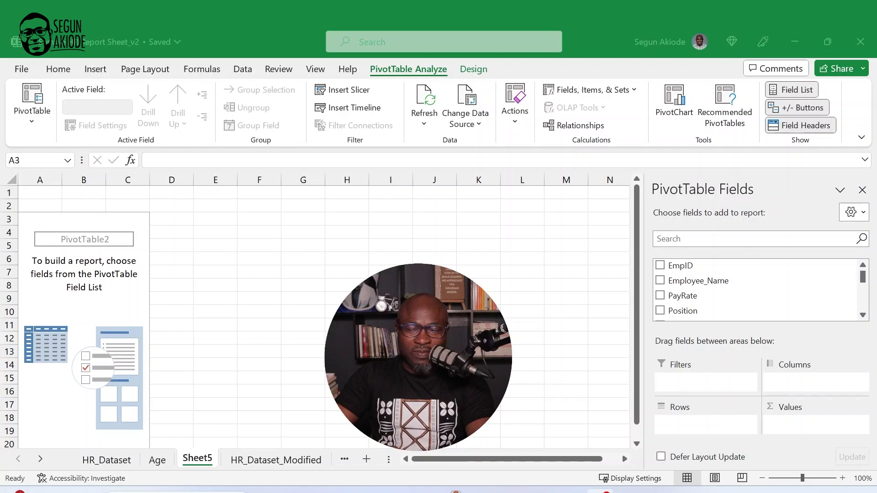
# Add RecruitmentSource to the pivot's Rows and Values to count hires per source.
pyautogui.click(863, 315)
pyautogui.click(863, 315)
pyautogui.click(863, 314)
pyautogui.click(863, 314)
pyautogui.click(863, 315)
pyautogui.click(863, 315)
pyautogui.click(863, 314)
pyautogui.click(863, 314)
pyautogui.click(863, 315)
pyautogui.click(863, 314)
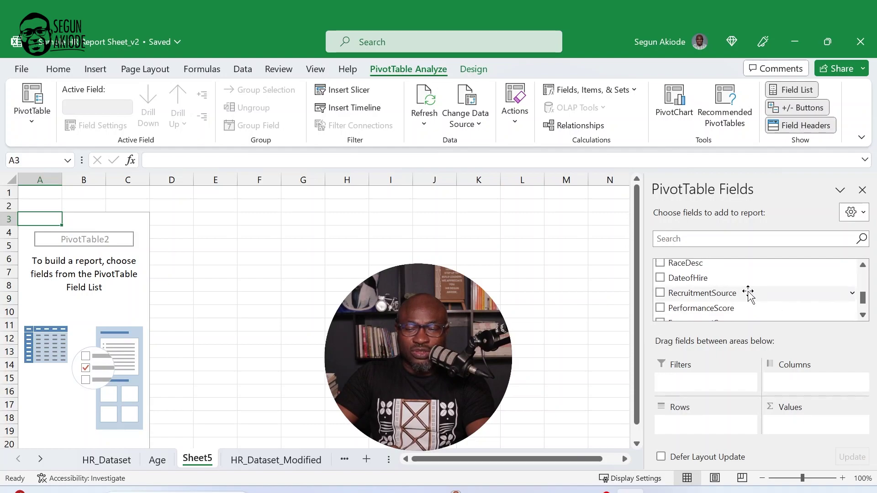
pyautogui.moveTo(707, 294); pyautogui.dragTo(715, 432)
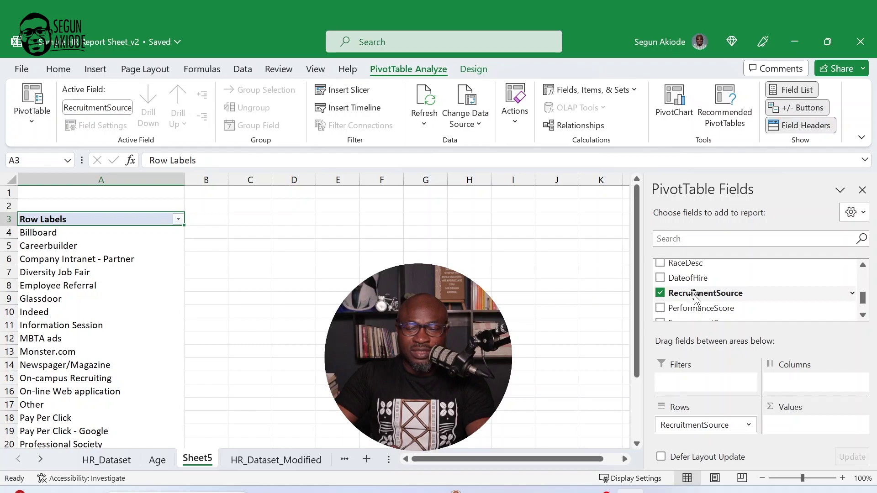
pyautogui.moveTo(695, 295); pyautogui.dragTo(799, 427)
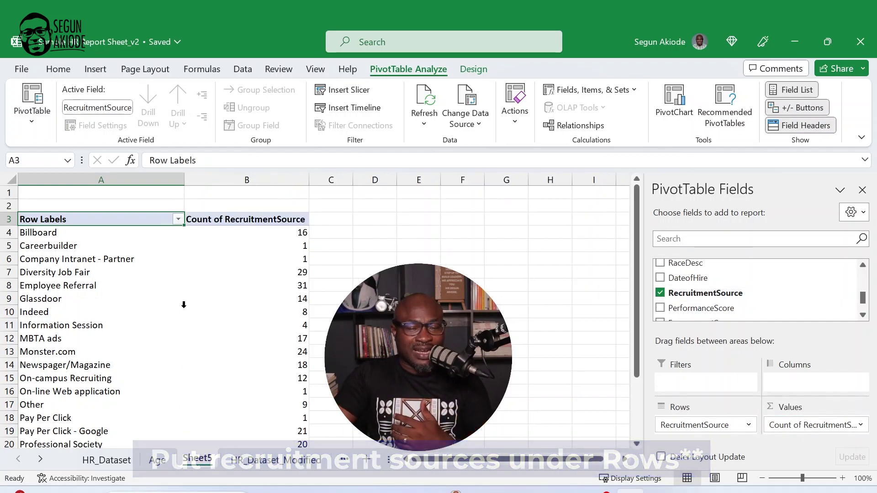
# Review the counted source list, e.g. Employee Referral 31, Search Engine 31, total 310.
pyautogui.scroll(-4, 184, 304)
pyautogui.scroll(4, 184, 305)
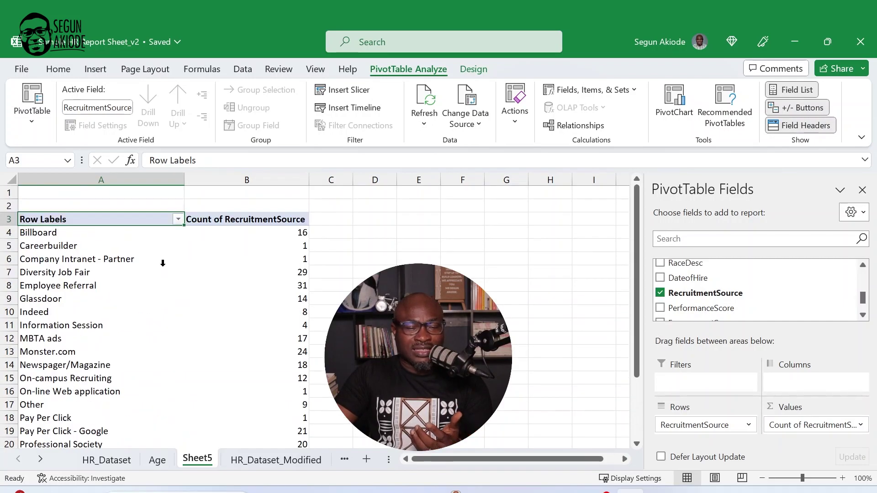
pyautogui.moveTo(128, 225); pyautogui.dragTo(135, 403)
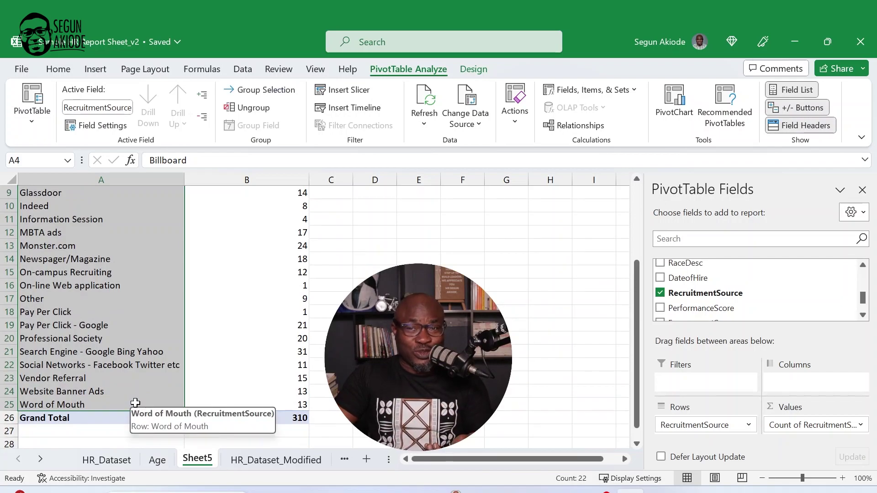
pyautogui.scroll(3, 135, 402)
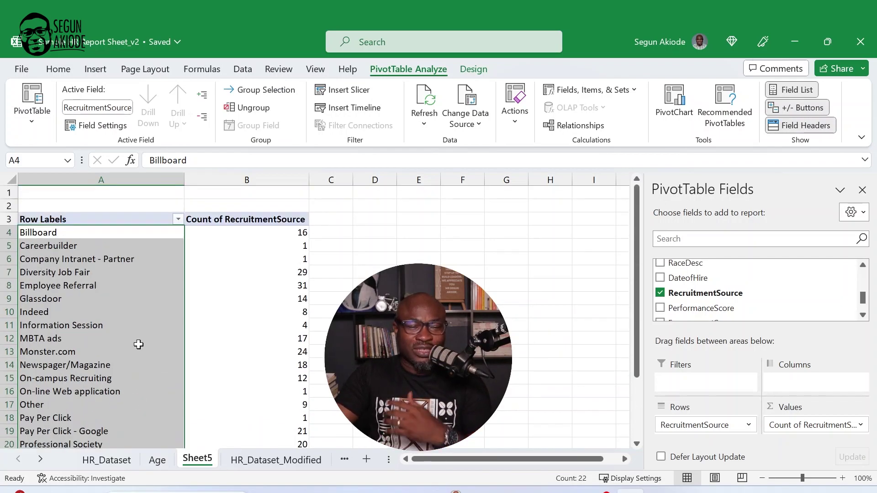
pyautogui.click(145, 326)
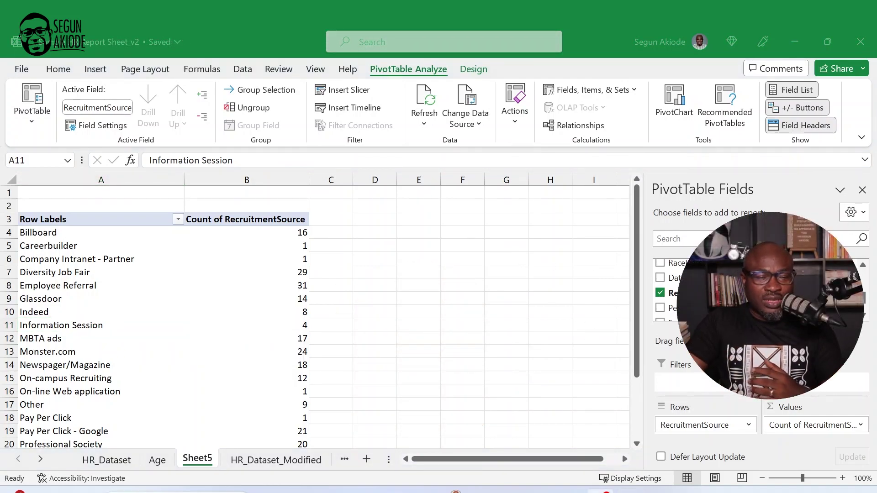
# Apply a Top 5 items filter to the recruitment sources, leaving a total of 136.
pyautogui.click(79, 264)
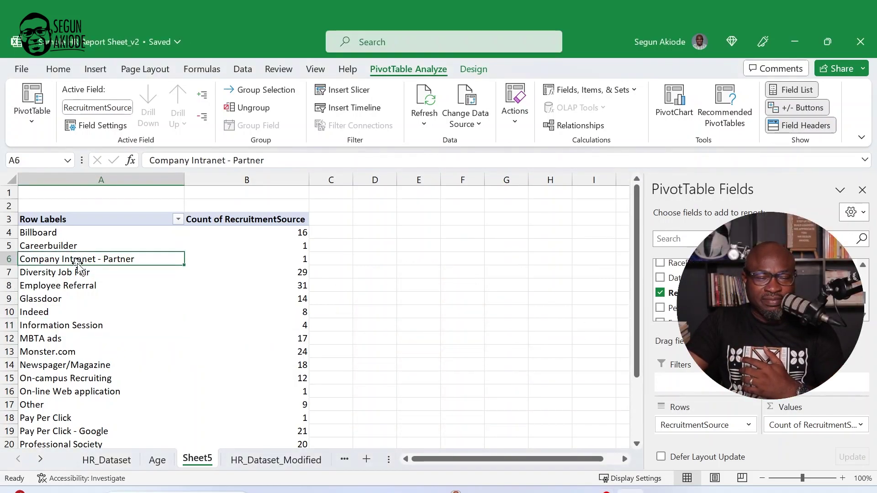
pyautogui.rightClick(78, 258)
pyautogui.moveTo(149, 272)
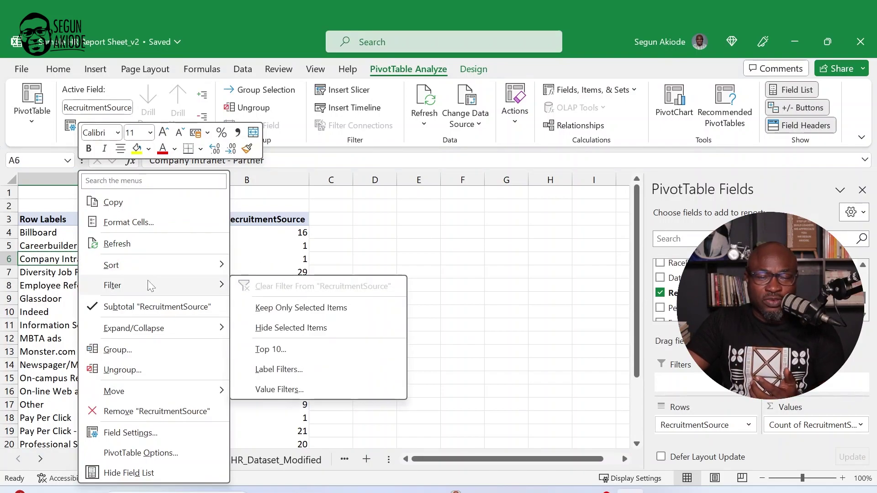
pyautogui.click(280, 352)
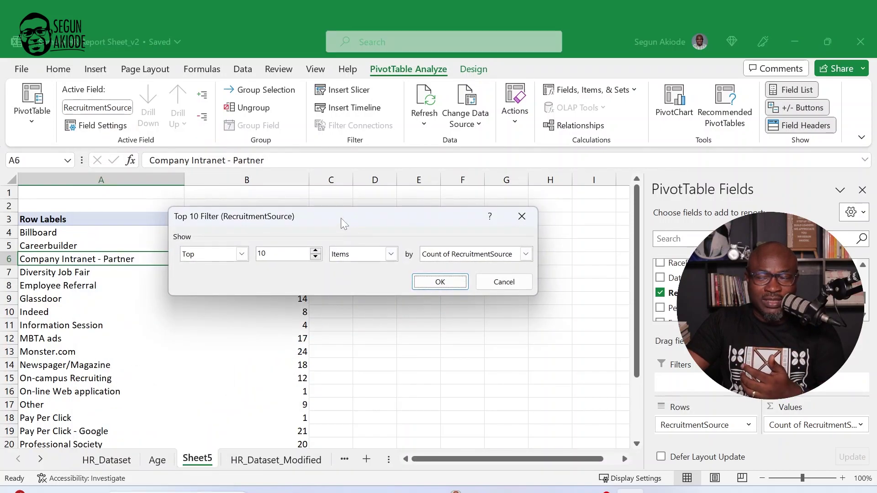
pyautogui.moveTo(340, 218); pyautogui.dragTo(292, 231)
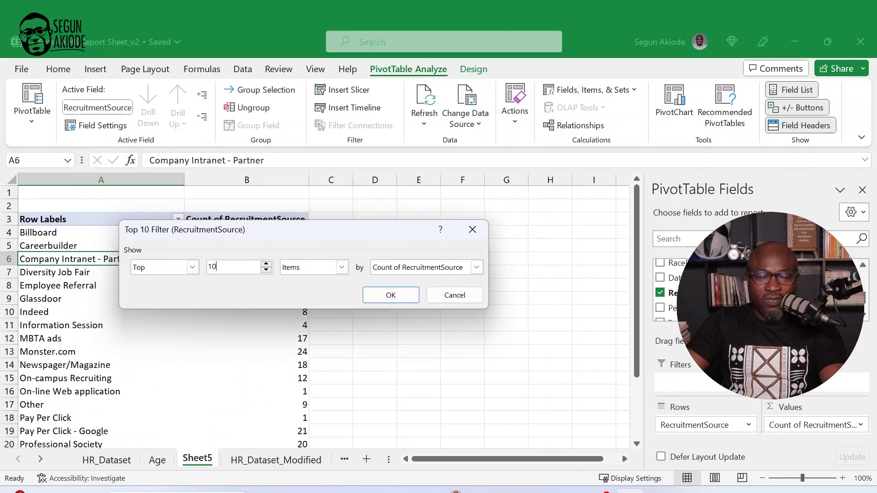
pyautogui.press('BackSpace')
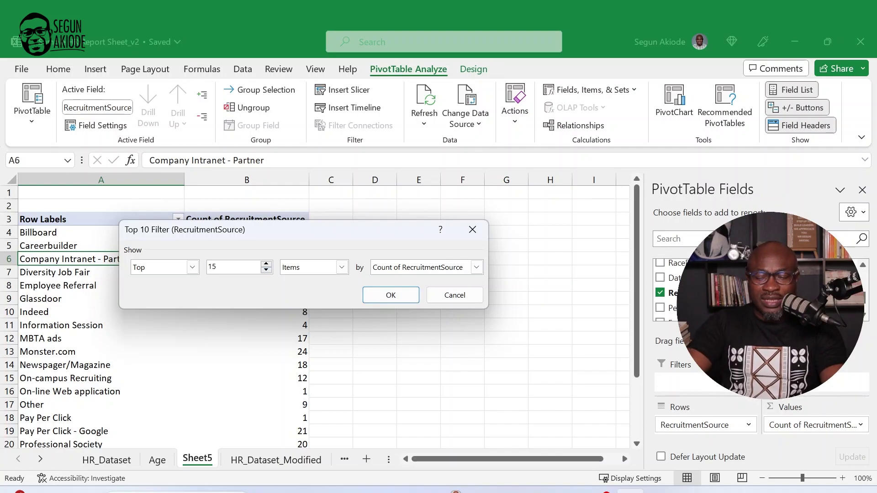
pyautogui.press('BackSpace')
pyautogui.click(372, 291)
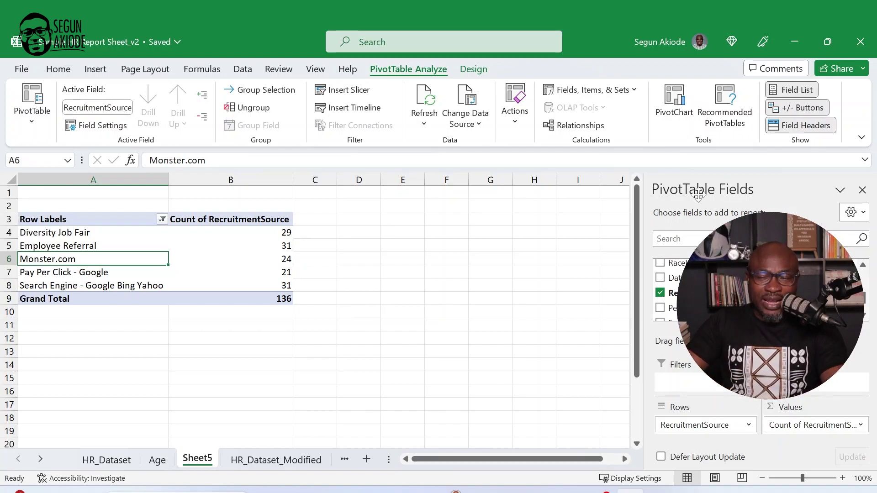
# Insert a horizontal bar PivotChart of the top five sources beside the pivot table.
pyautogui.click(790, 91)
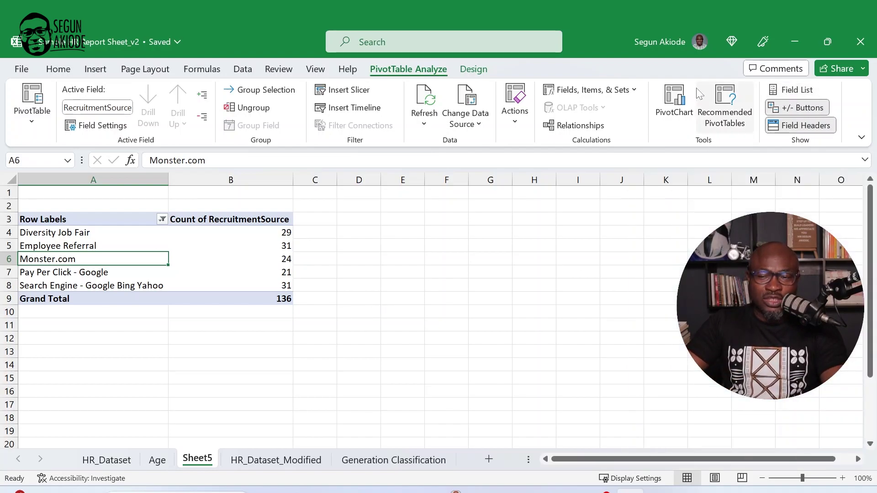
pyautogui.click(675, 109)
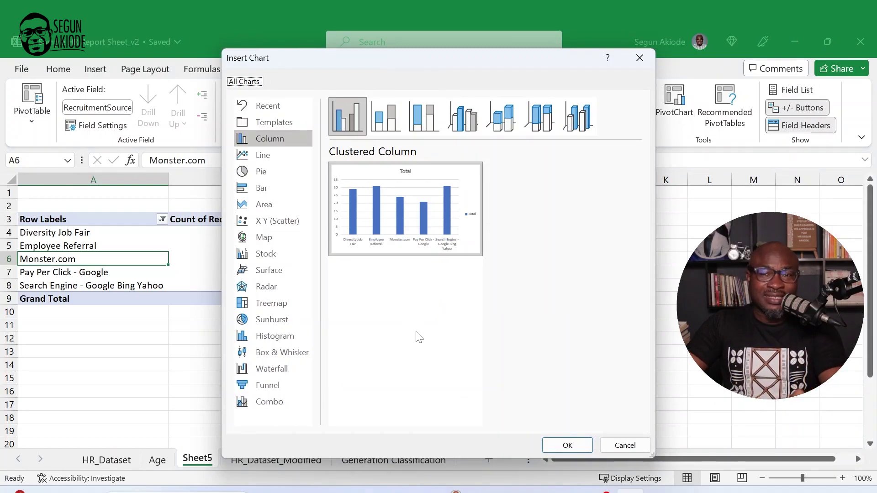
pyautogui.click(284, 186)
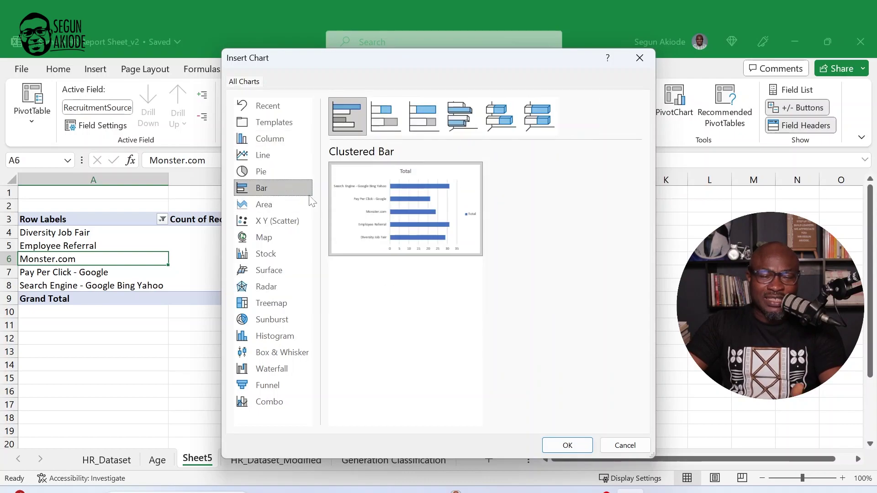
pyautogui.click(566, 447)
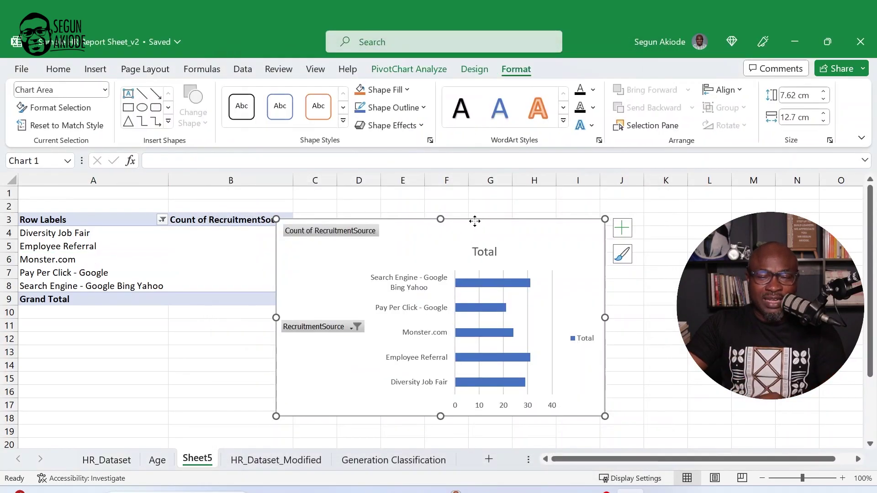
pyautogui.moveTo(476, 221); pyautogui.dragTo(501, 201)
# Hide the chart's field buttons and title it 'Recrutiment Sources'.
pyautogui.click(356, 312)
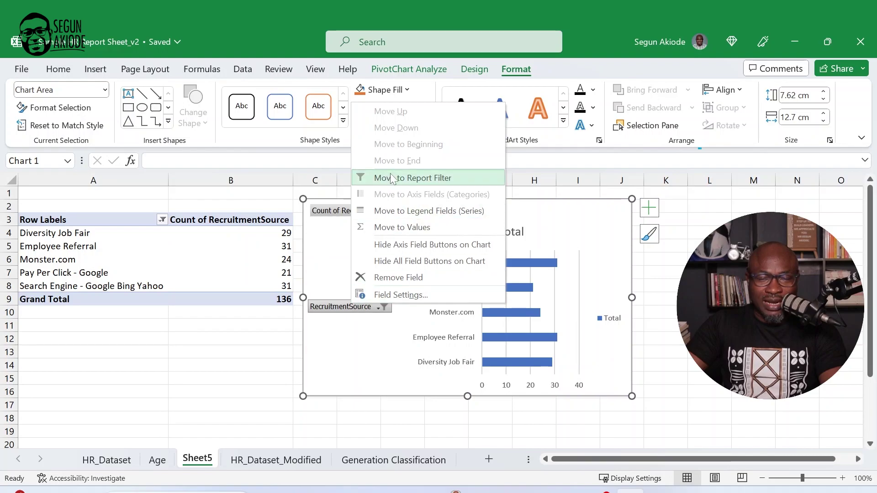
pyautogui.click(401, 261)
pyautogui.doubleClick(469, 215)
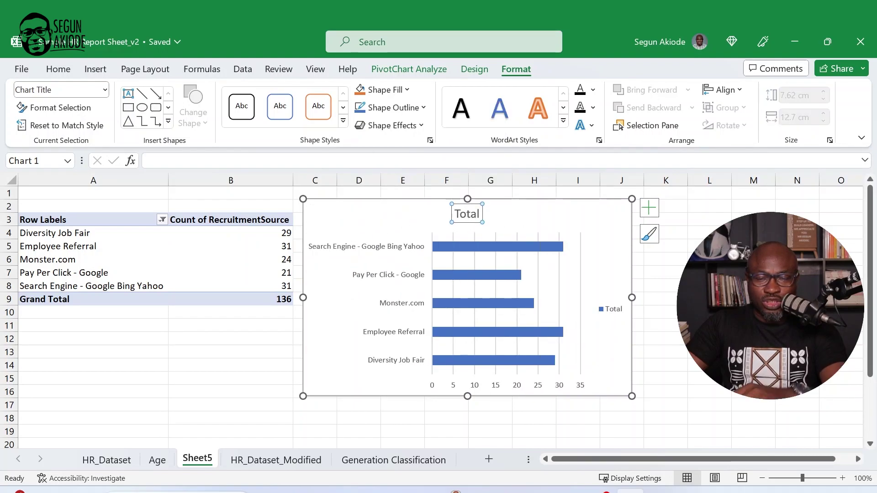
pyautogui.write('Re')
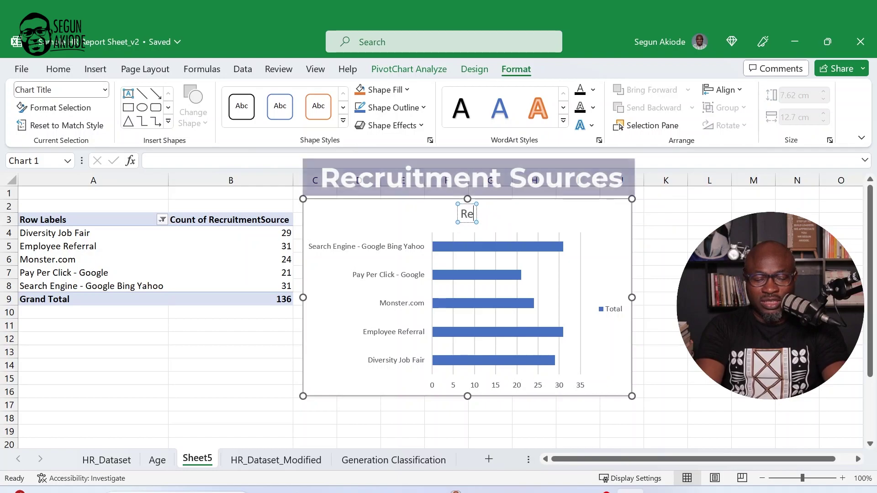
pyautogui.write('crutiment')
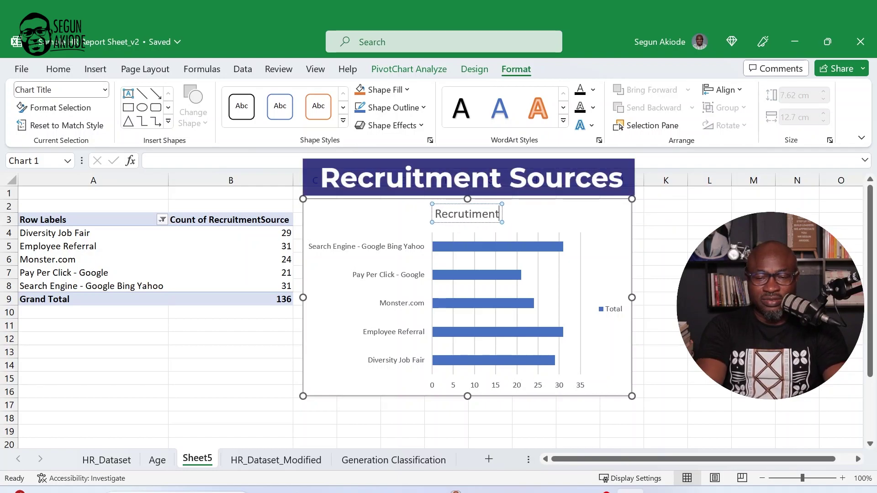
pyautogui.write(' Sources')
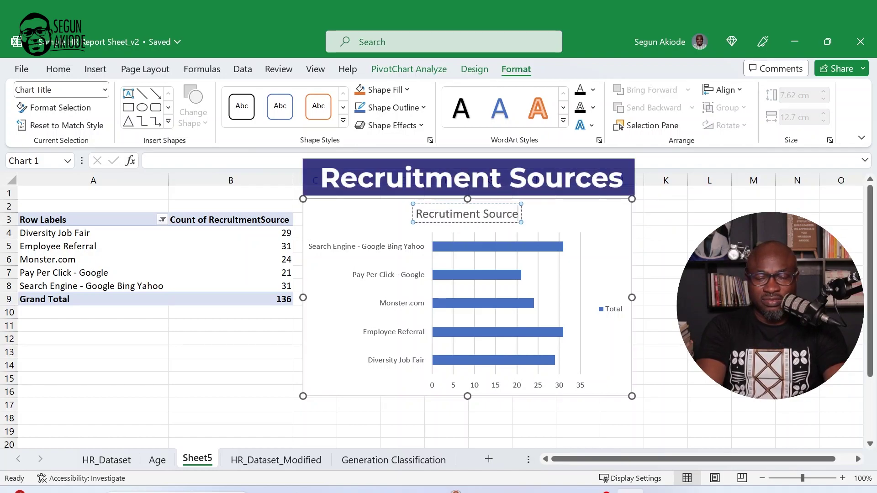
# Remove the chart legend and show data labels on the bars.
pyautogui.click(620, 314)
pyautogui.press('Delete')
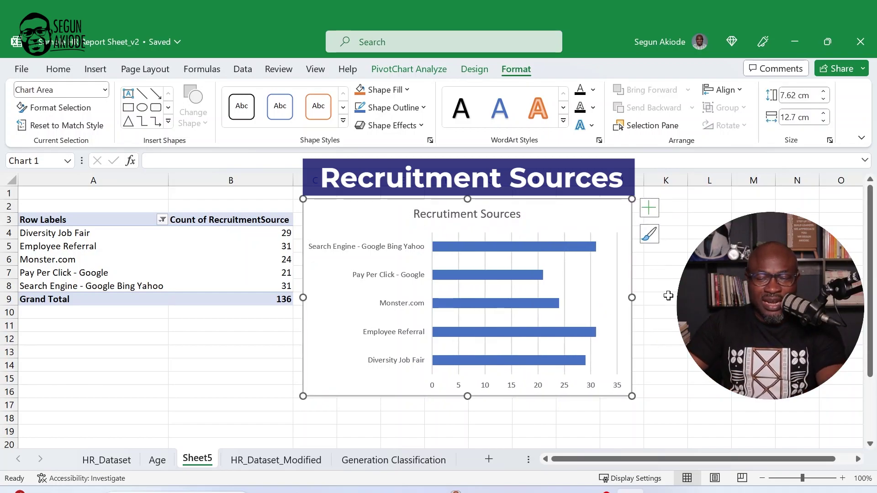
pyautogui.click(649, 208)
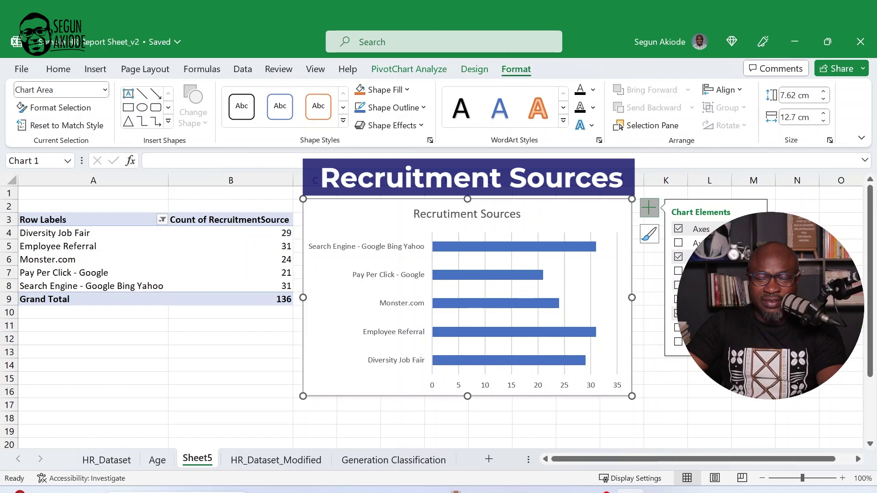
pyautogui.click(679, 271)
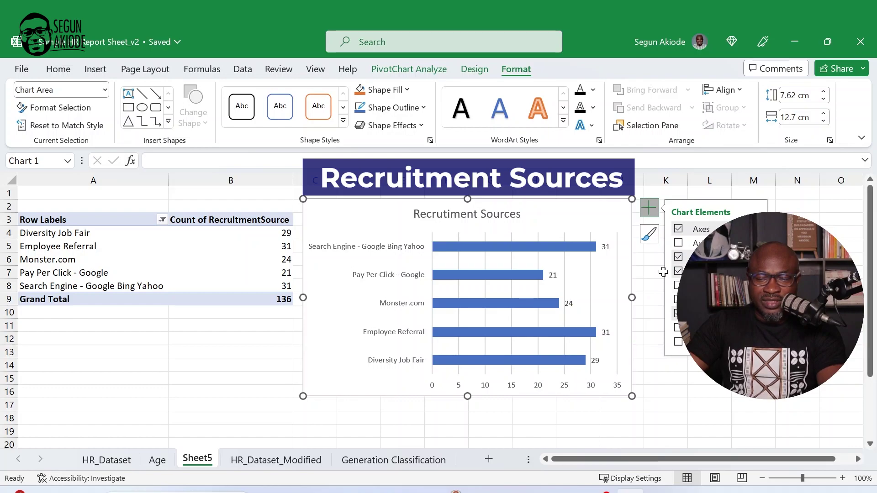
pyautogui.click(678, 384)
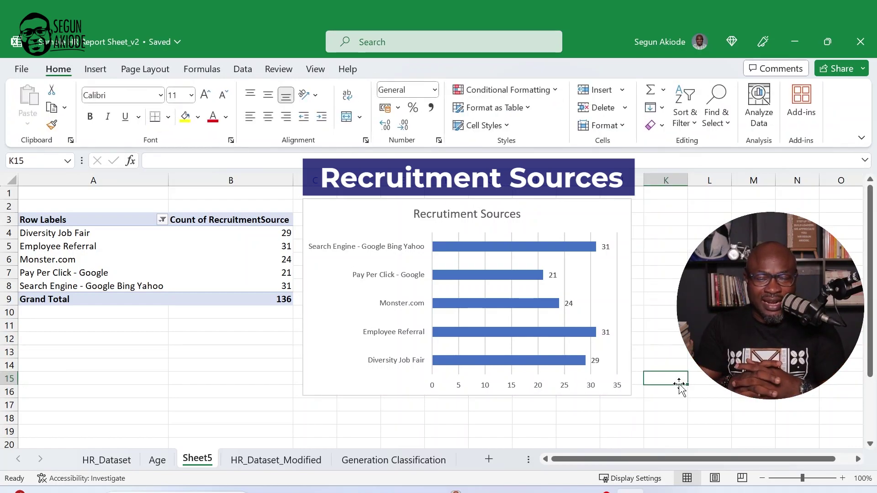
# Sort the source counts largest to smallest, from Search Engine 31 down to Pay Per Click 21.
pyautogui.click(276, 233)
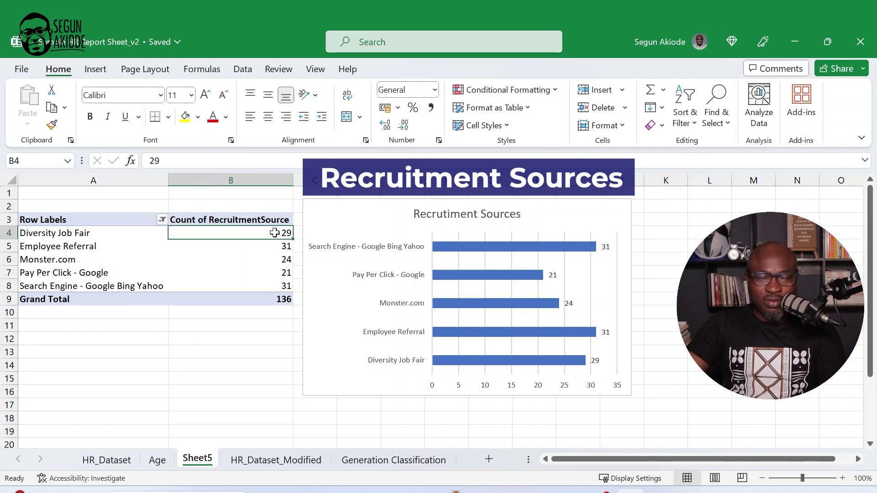
pyautogui.rightClick(277, 236)
pyautogui.moveTo(398, 334)
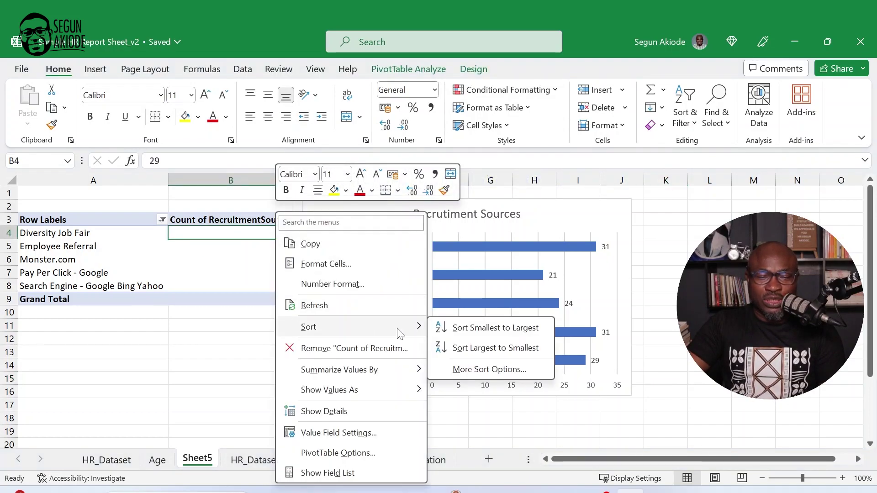
pyautogui.click(477, 347)
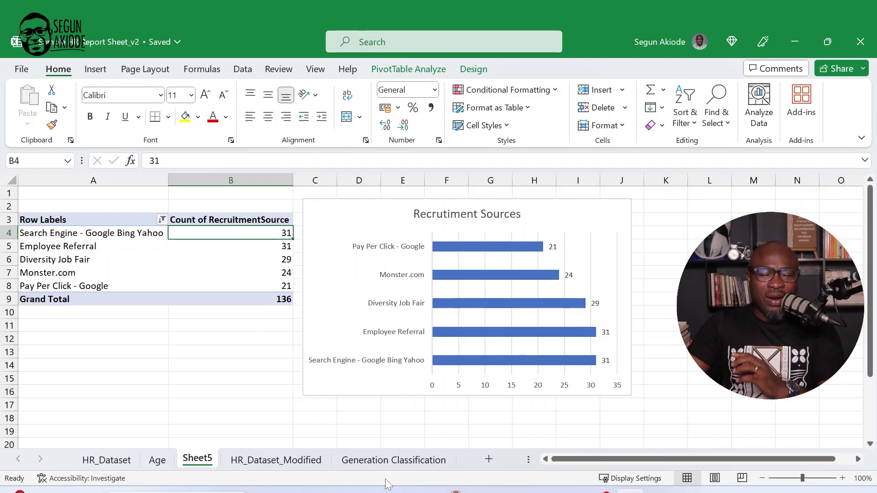
pyautogui.click(288, 460)
pyautogui.click(459, 327)
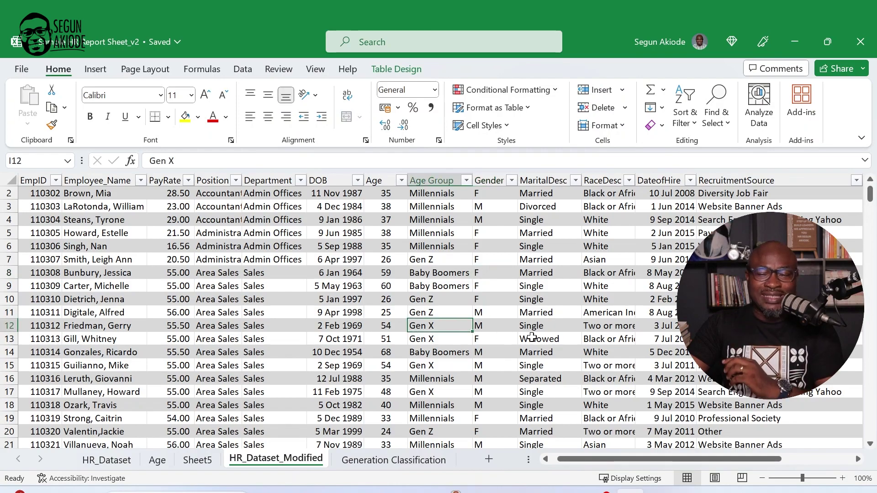
pyautogui.scroll(1, 664, 325)
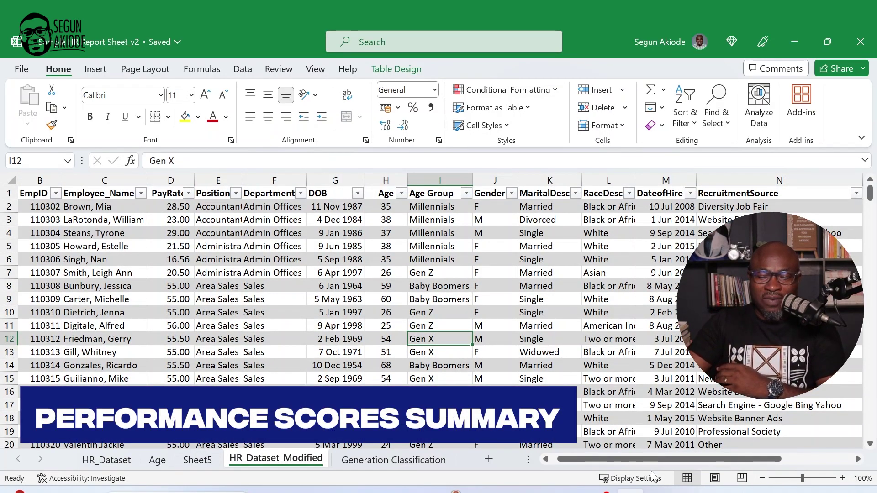
pyautogui.moveTo(659, 462); pyautogui.dragTo(730, 461)
pyautogui.click(660, 192)
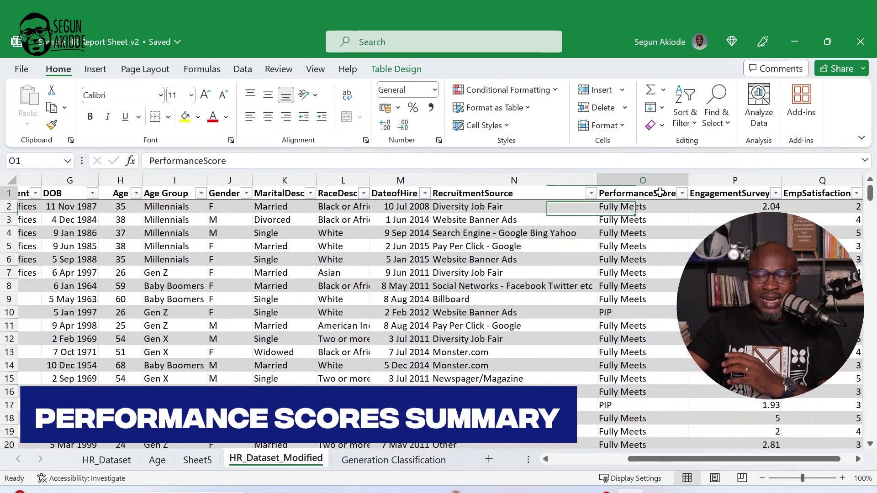
pyautogui.click(859, 460)
pyautogui.click(579, 219)
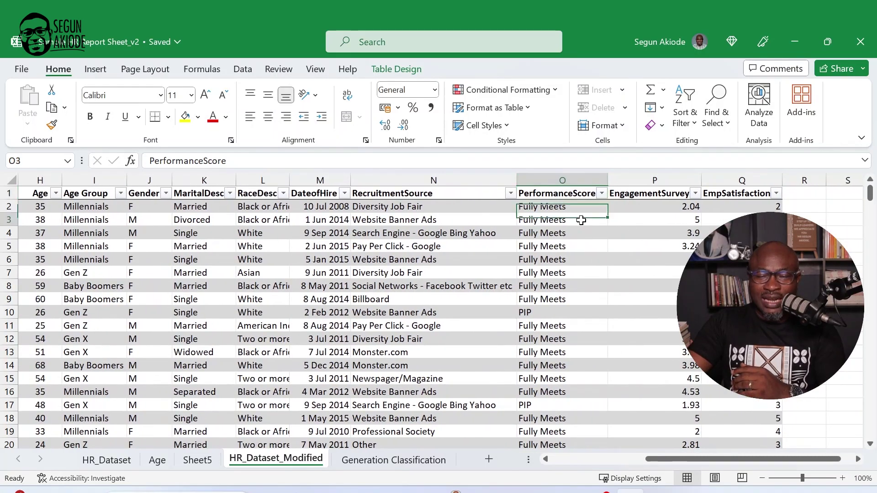
pyautogui.click(602, 194)
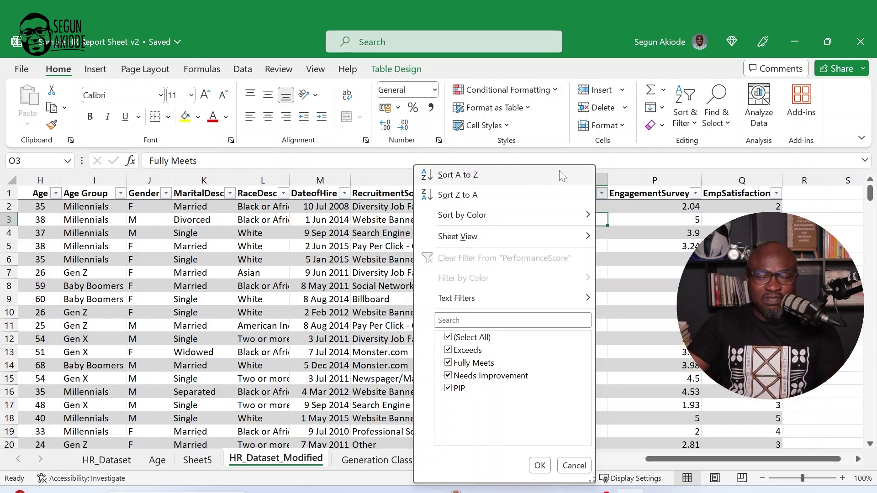
pyautogui.press('Escape')
pyautogui.click(250, 328)
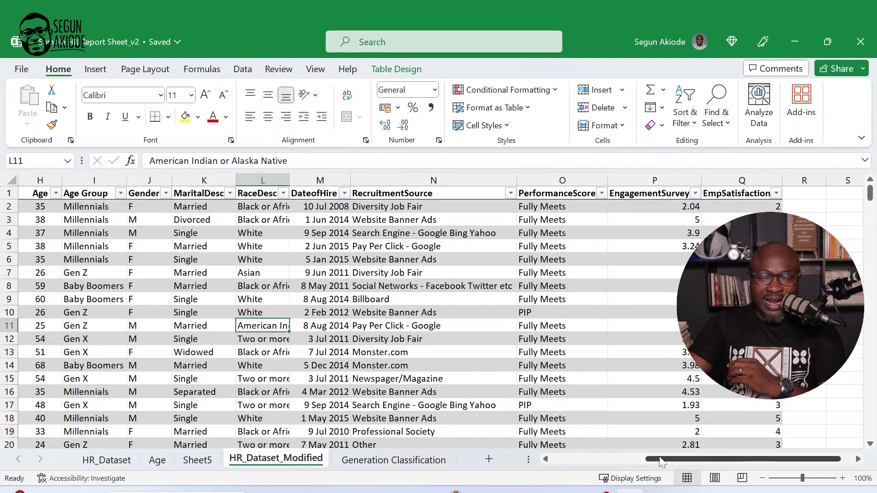
pyautogui.moveTo(653, 459); pyautogui.dragTo(557, 462)
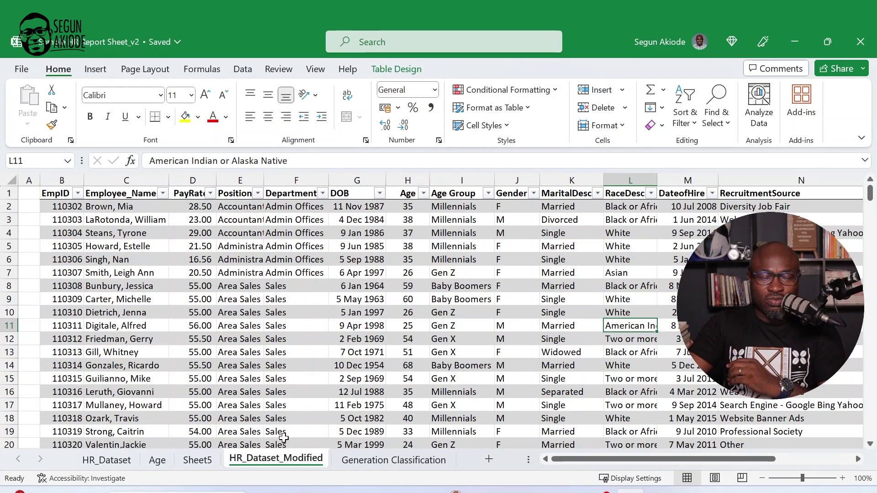
# Rename Sheet5 to 'Recruitment' and return to the HR_Dataset_Modified data table.
pyautogui.click(198, 460)
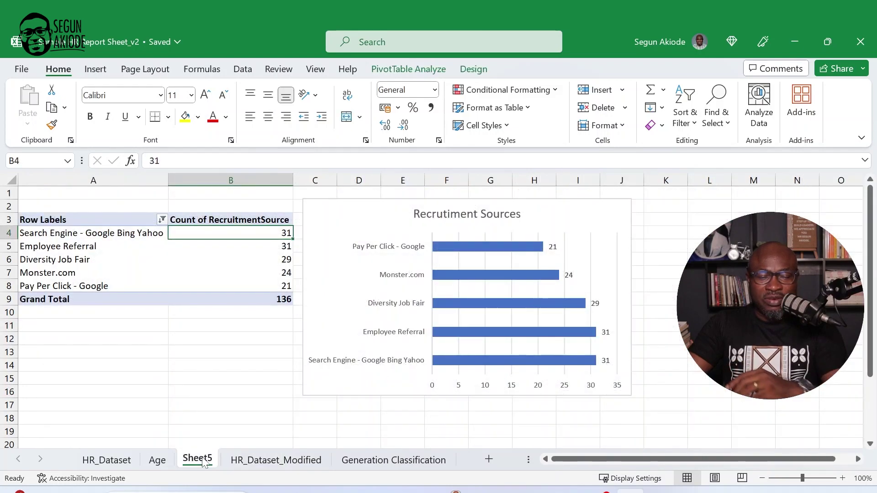
pyautogui.rightClick(199, 460)
pyautogui.click(243, 260)
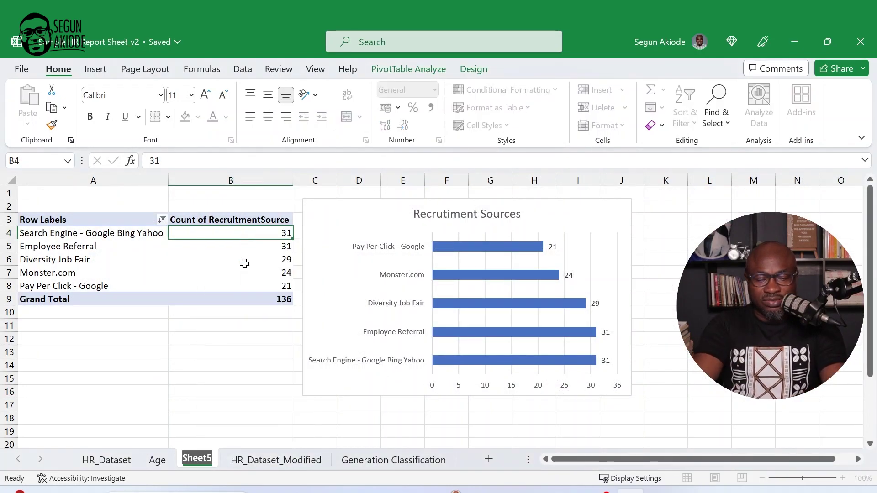
pyautogui.write('Recrui')
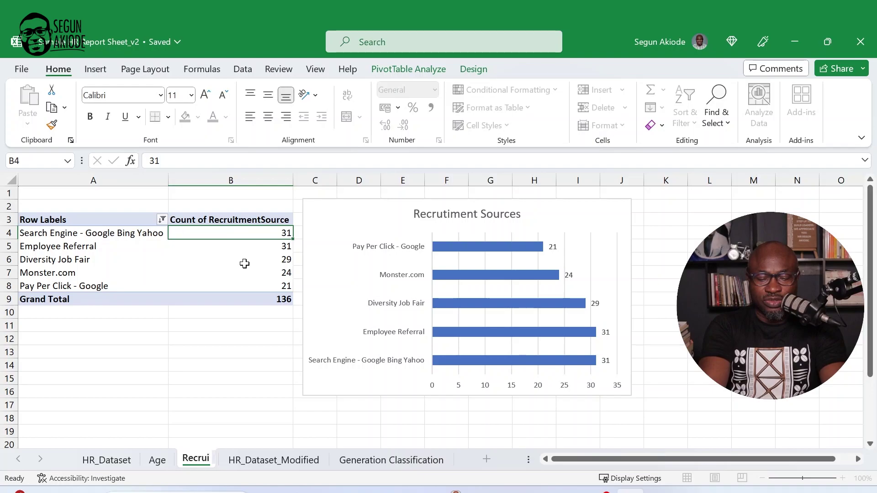
pyautogui.write('tment')
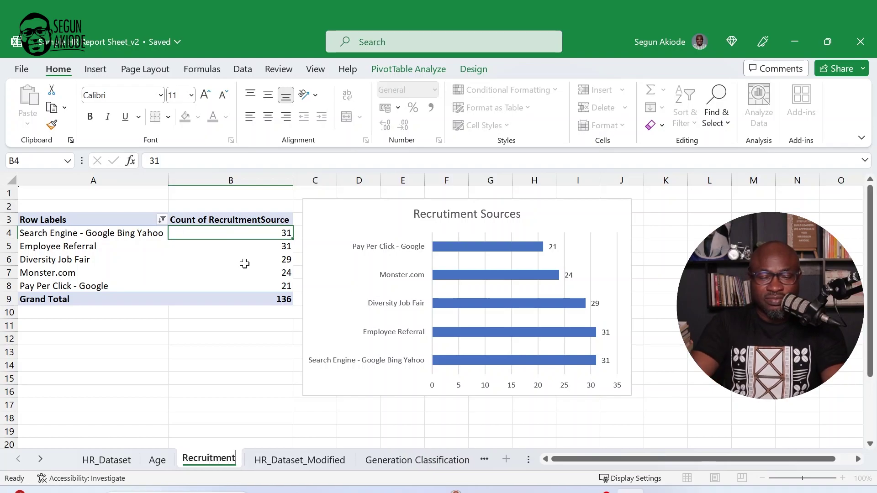
pyautogui.click(283, 461)
pyautogui.click(310, 337)
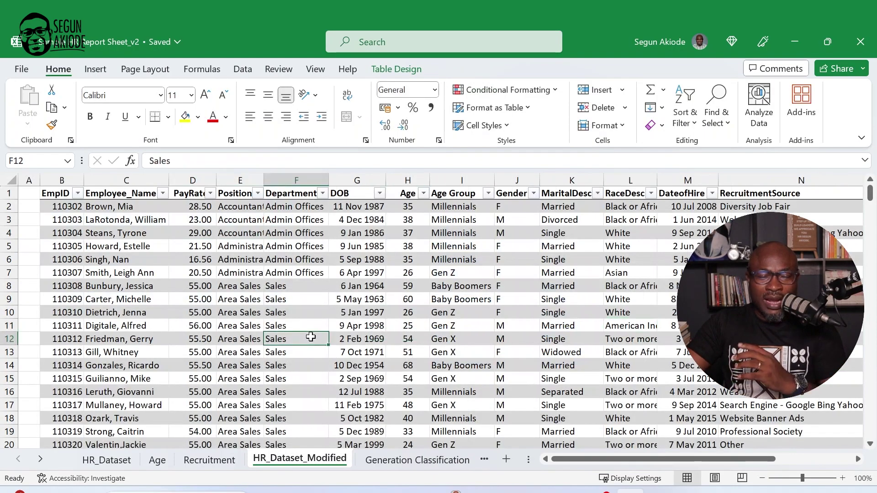
# Summarize the HR table in a new PivotTable on a new sheet.
pyautogui.click(382, 69)
pyautogui.click(171, 98)
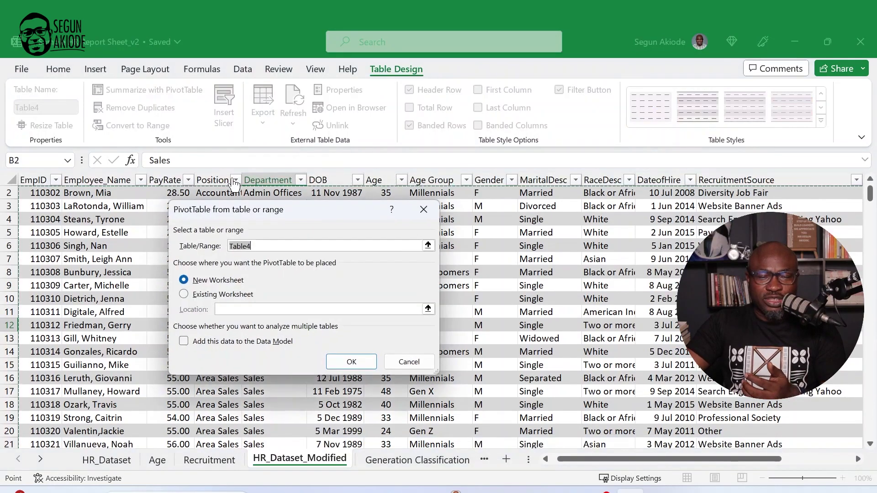
pyautogui.click(346, 362)
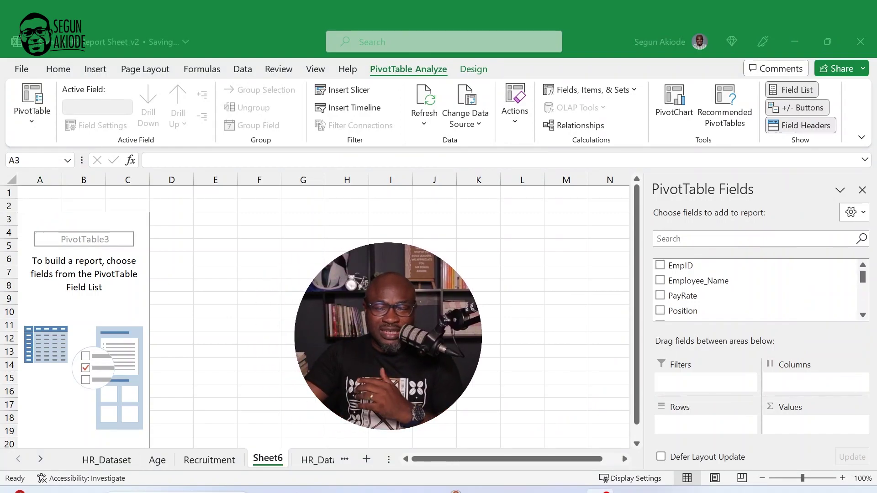
pyautogui.click(863, 277)
# Put PerformanceScore in Rows and Values to count each score level.
pyautogui.scroll(-5, 863, 315)
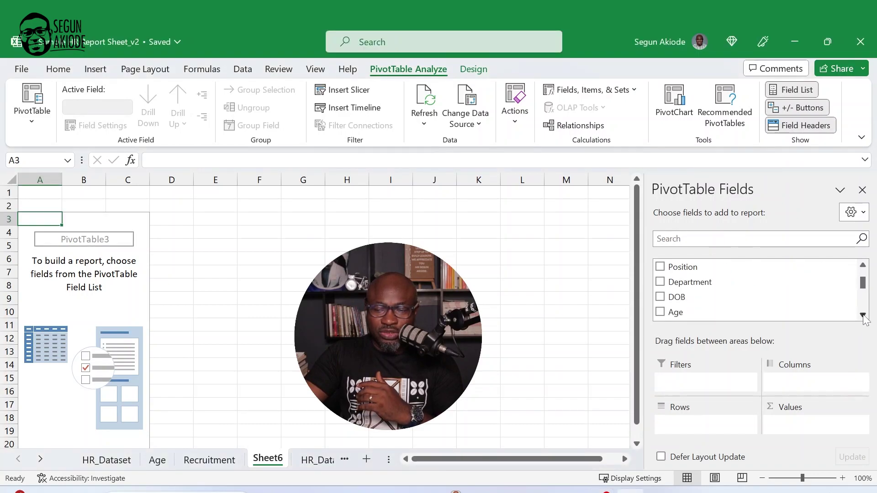
pyautogui.scroll(-5, 863, 315)
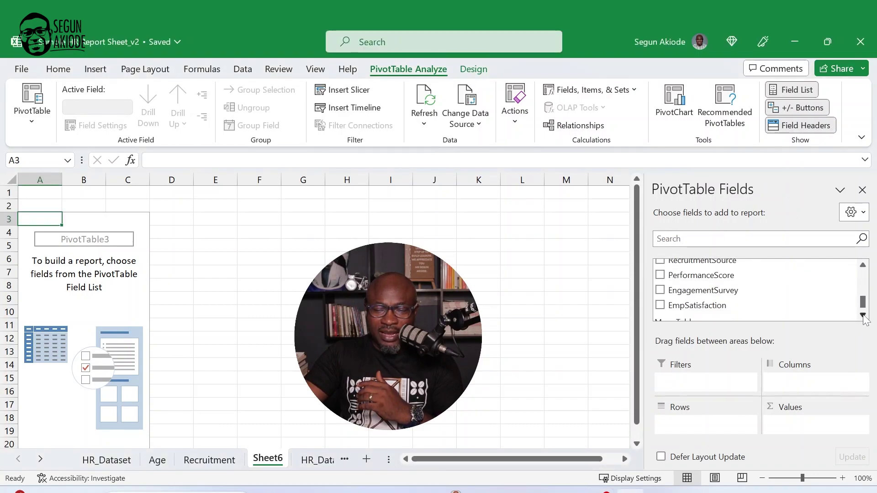
pyautogui.moveTo(708, 267); pyautogui.dragTo(708, 425)
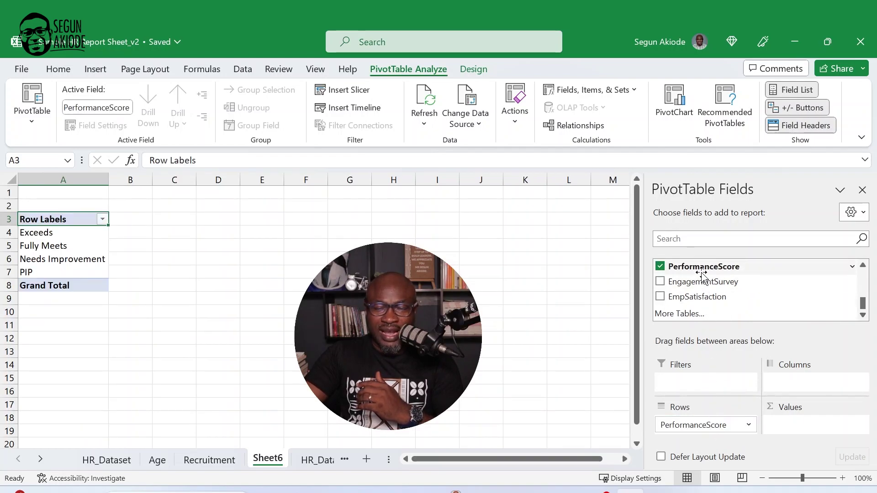
pyautogui.moveTo(703, 270); pyautogui.dragTo(800, 426)
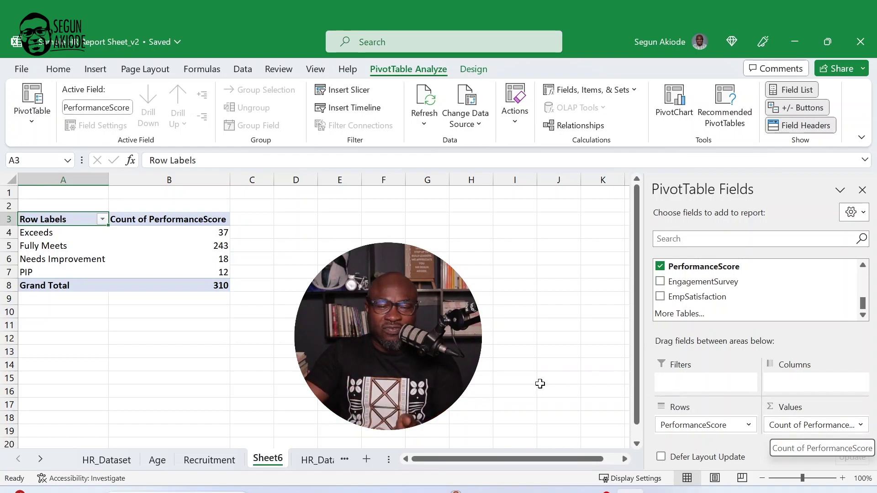
pyautogui.click(104, 247)
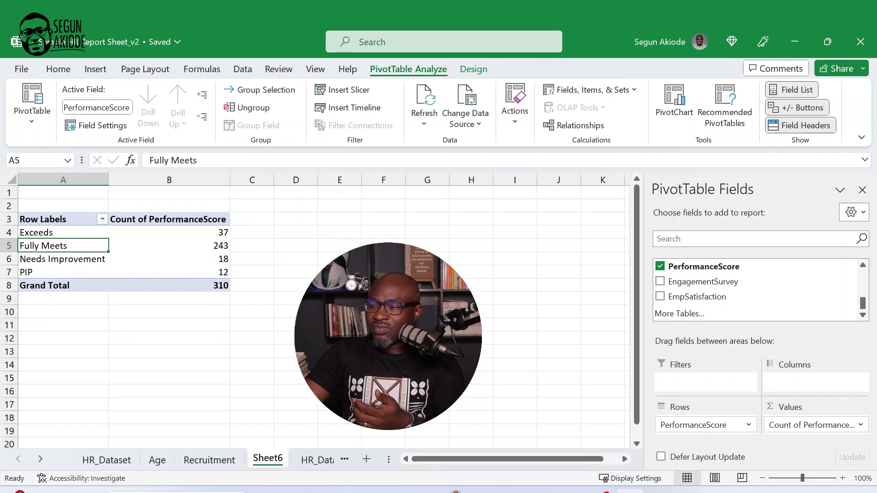
pyautogui.click(86, 249)
# Insert a Line with Markers PivotChart of the PerformanceScore counts.
pyautogui.click(787, 91)
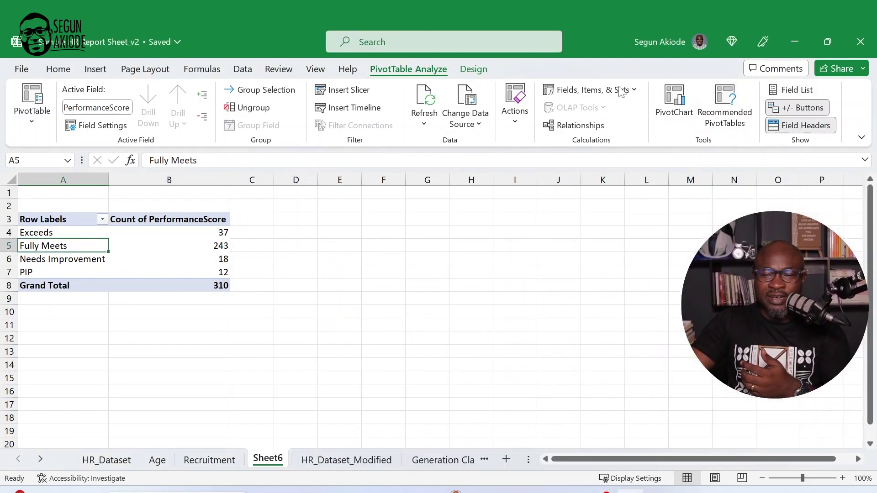
pyautogui.click(676, 110)
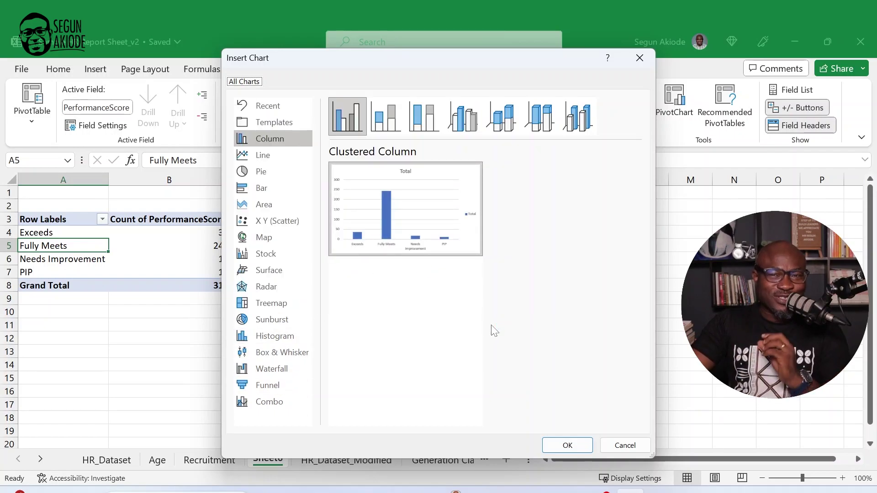
pyautogui.click(262, 154)
pyautogui.click(468, 123)
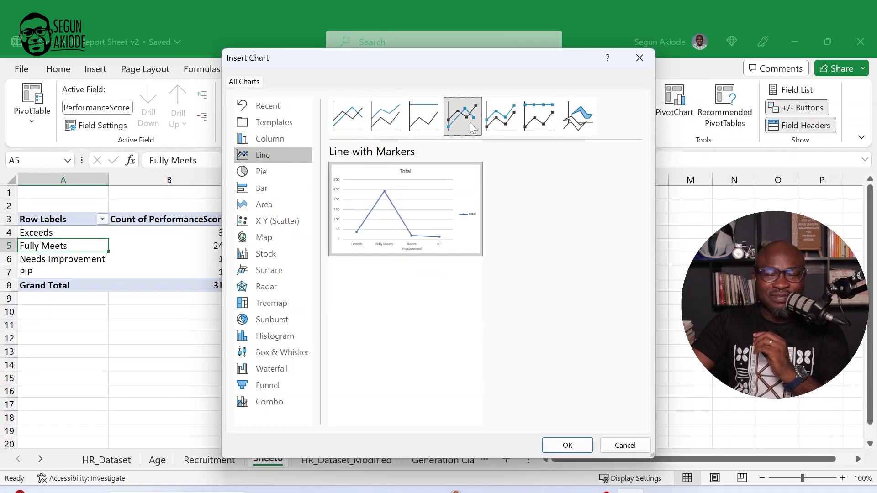
pyautogui.click(567, 445)
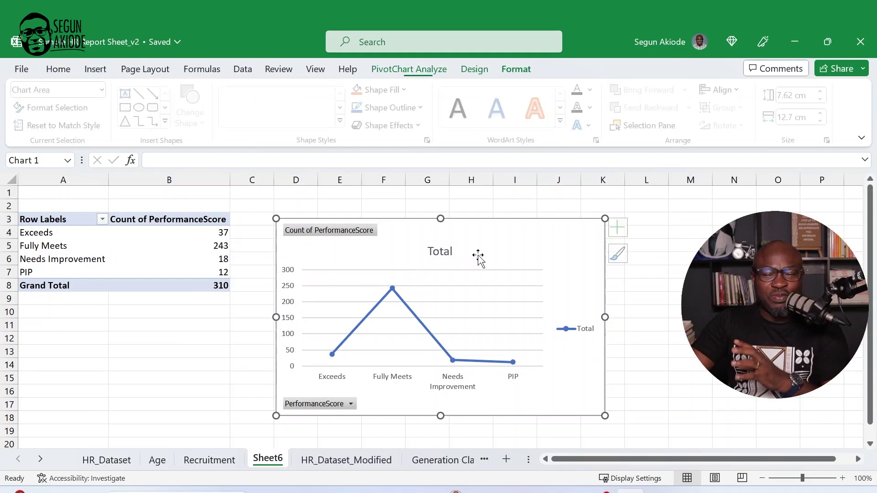
# Move the chart beside the pivot, hide all field buttons, and delete the legend.
pyautogui.moveTo(493, 246); pyautogui.dragTo(461, 223)
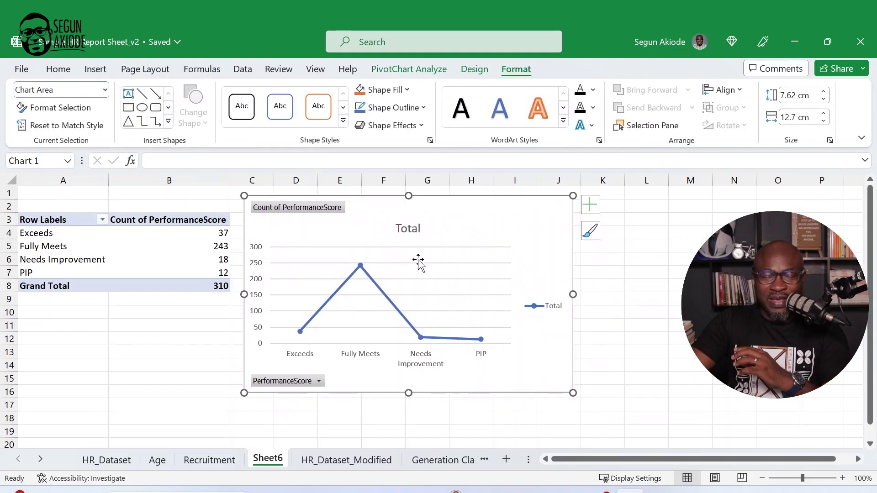
pyautogui.click(323, 209)
pyautogui.rightClick(323, 209)
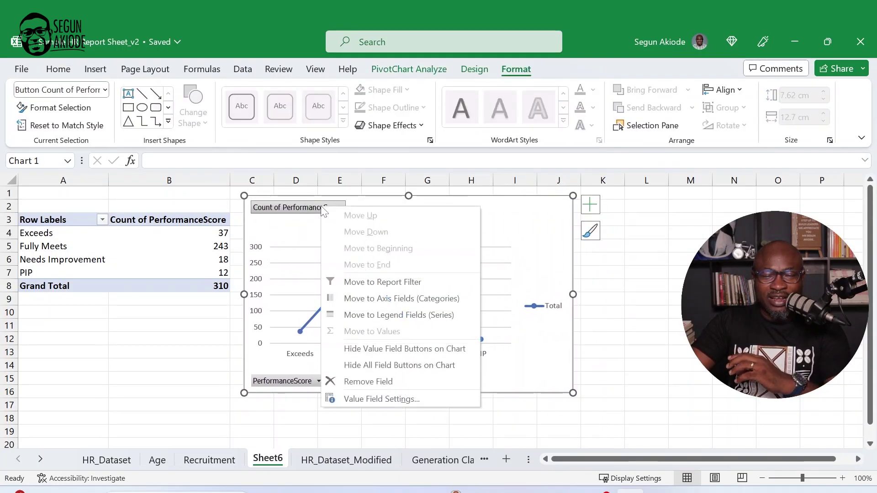
pyautogui.click(367, 363)
pyautogui.click(540, 315)
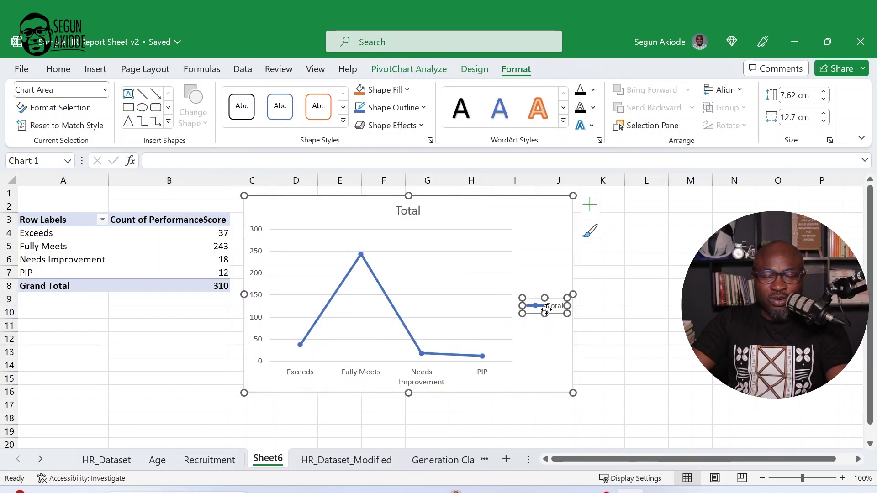
pyautogui.press('Delete')
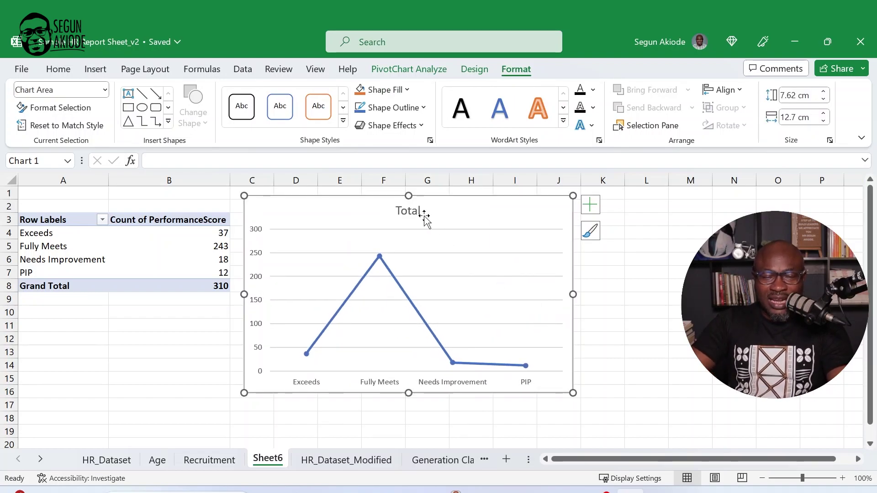
# Retitle the line chart 'Performance Scores'.
pyautogui.hotkey('ctrl', '1')
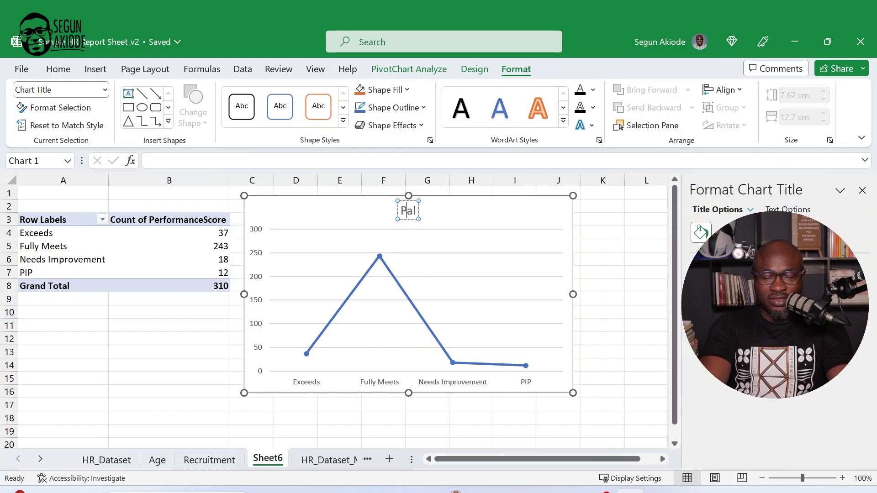
pyautogui.write('formance S')
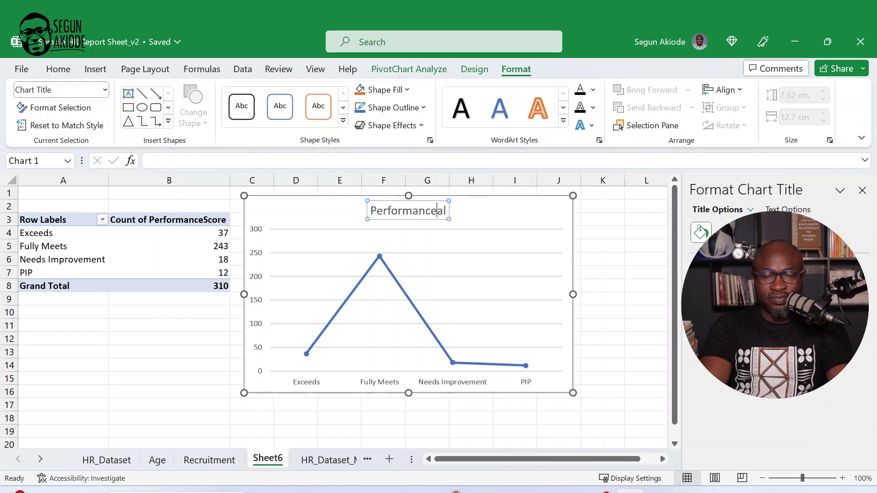
pyautogui.write('core')
pyautogui.press('BackSpace')
pyautogui.press('BackSpace')
pyautogui.press('BackSpace')
pyautogui.press('BackSpace')
pyautogui.write('core')
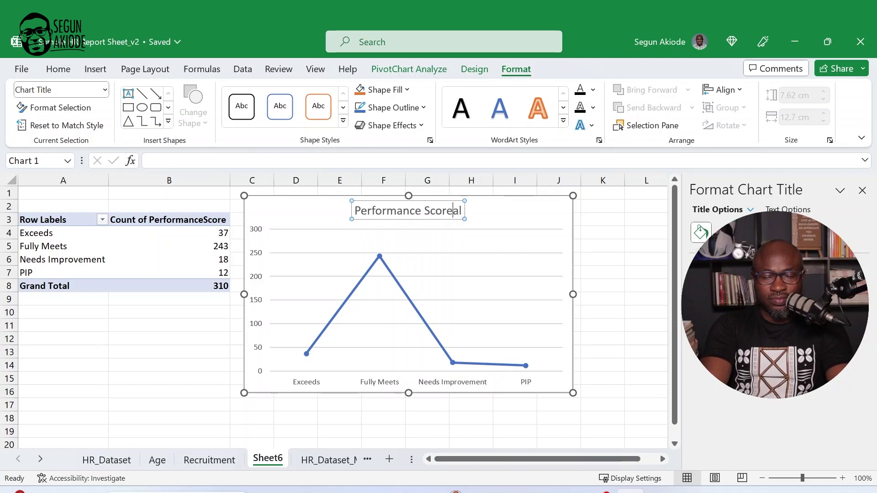
pyautogui.press('Delete')
pyautogui.press('Delete')
pyautogui.write('s')
pyautogui.click(628, 252)
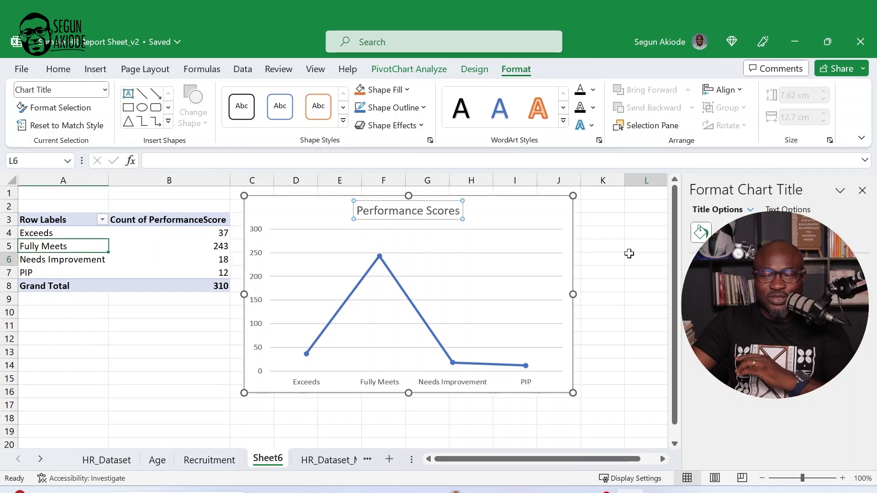
pyautogui.click(862, 190)
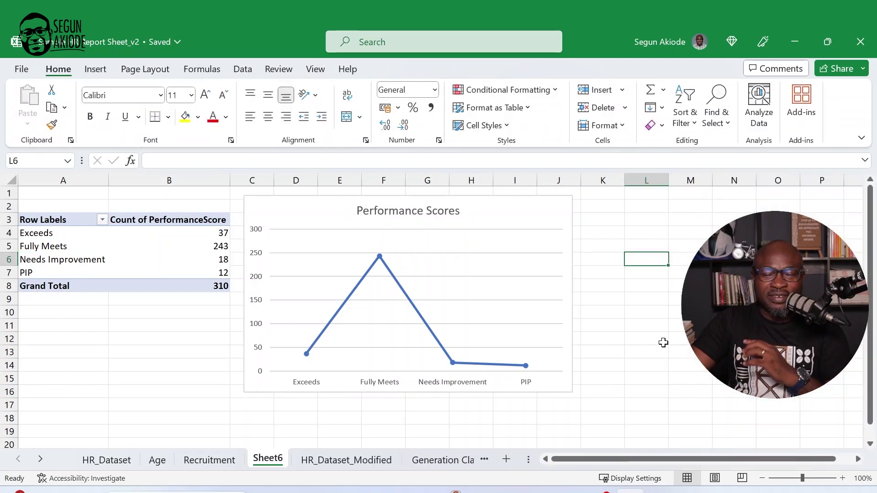